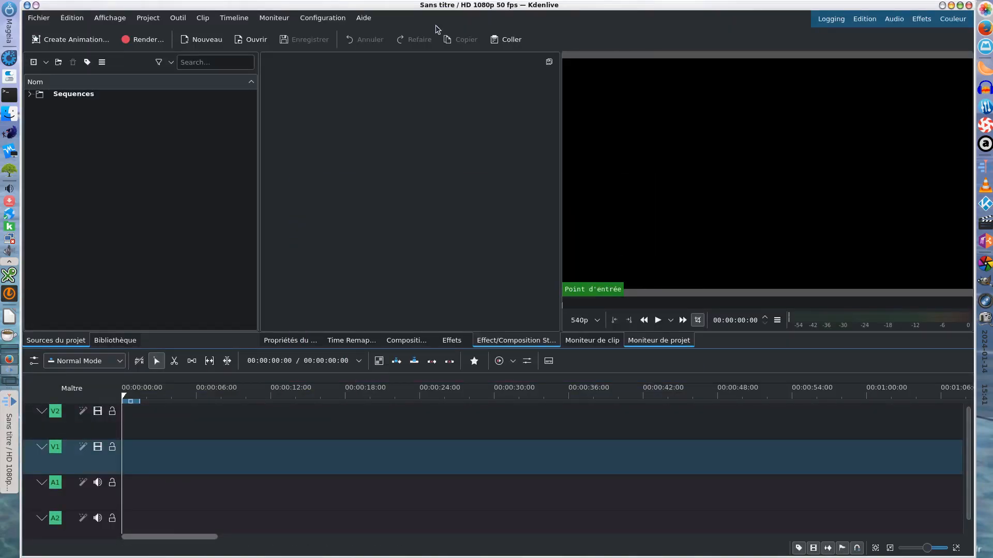
Check the program's version information in the About dialog, and close the dialog.
left_click(322, 17)
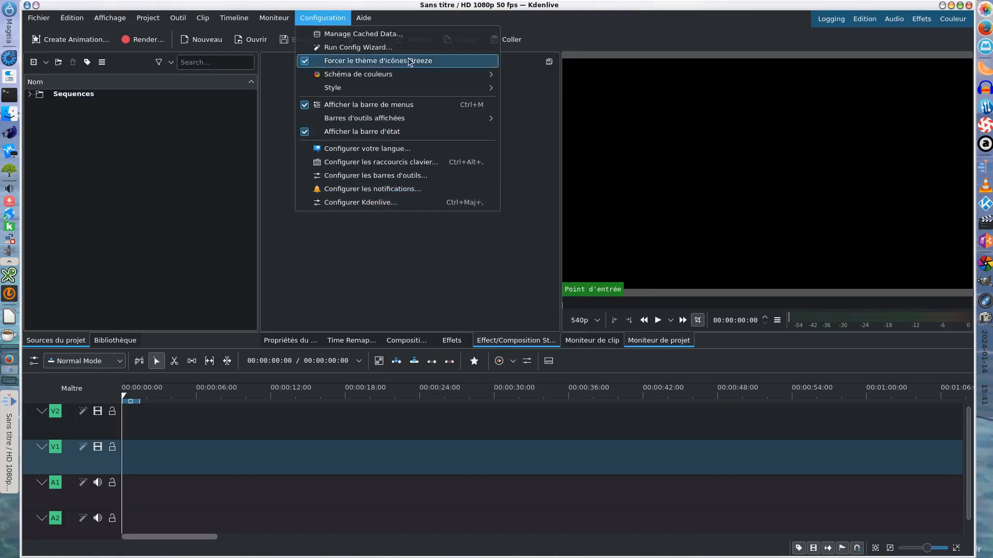
mouse_move(368, 19)
left_click(408, 140)
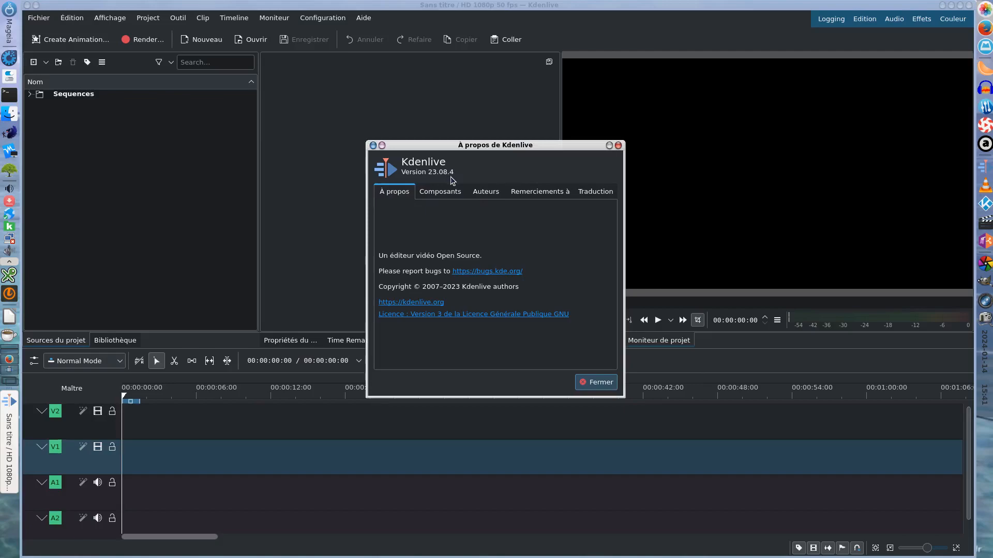
left_click(597, 387)
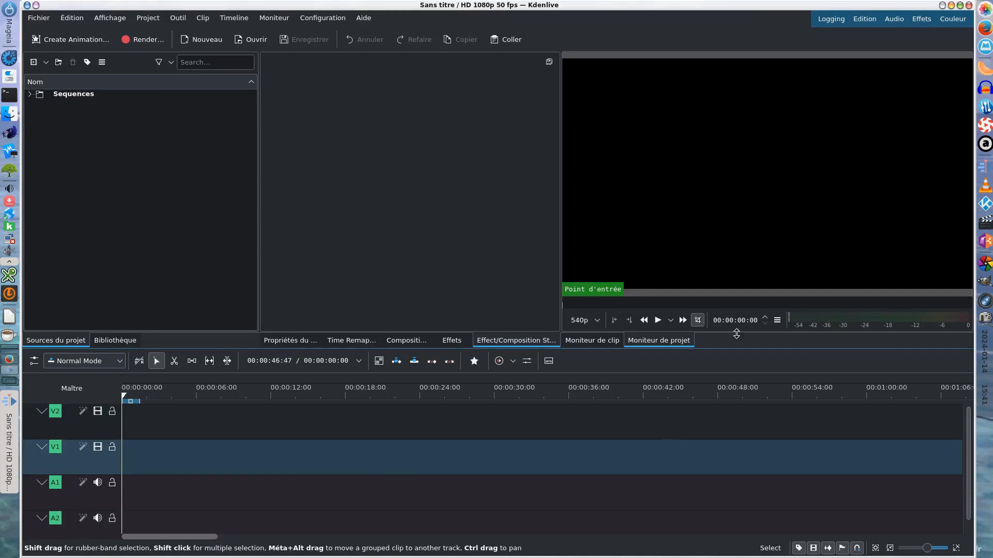
Open the recent project 2023-recap-funboard-v2.kdenlive.
left_click(42, 20)
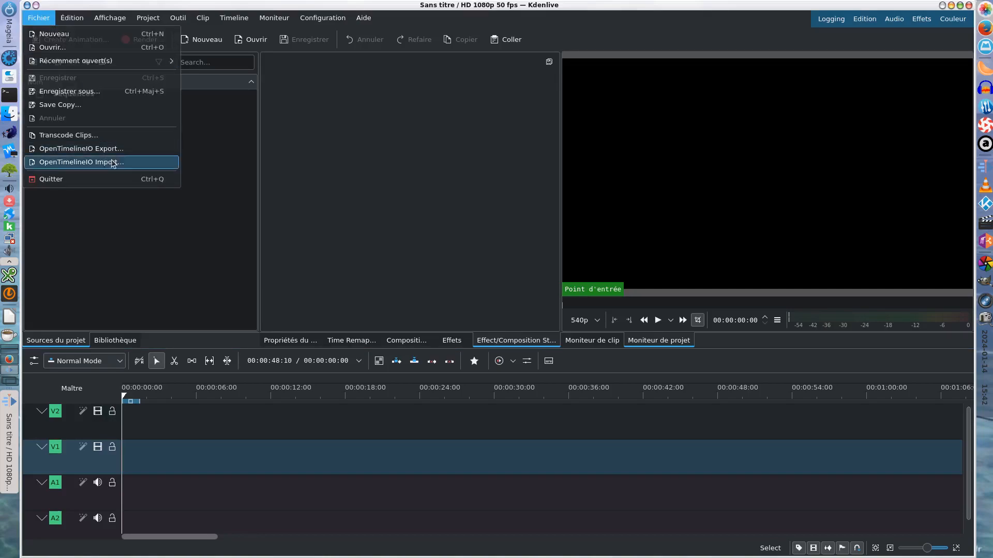
mouse_move(165, 63)
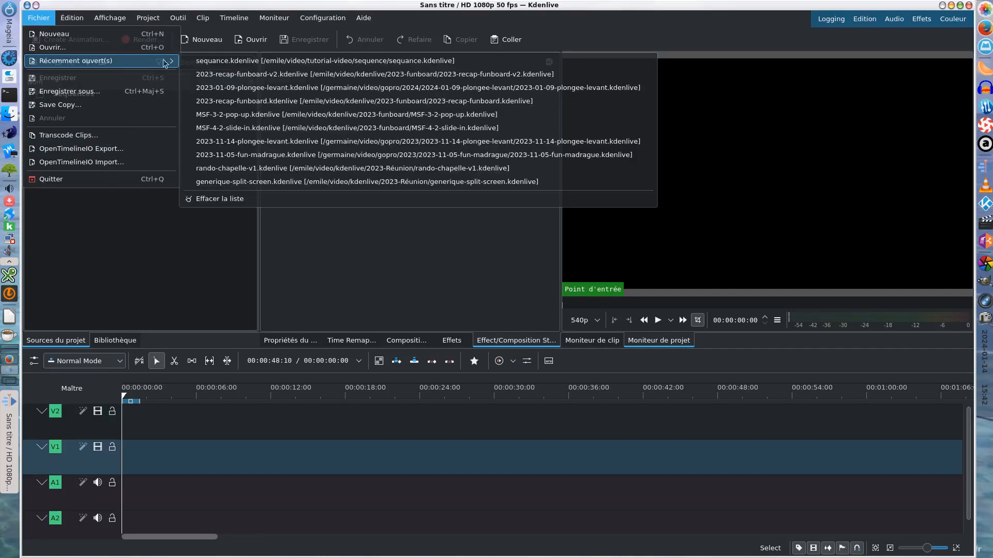
left_click(227, 75)
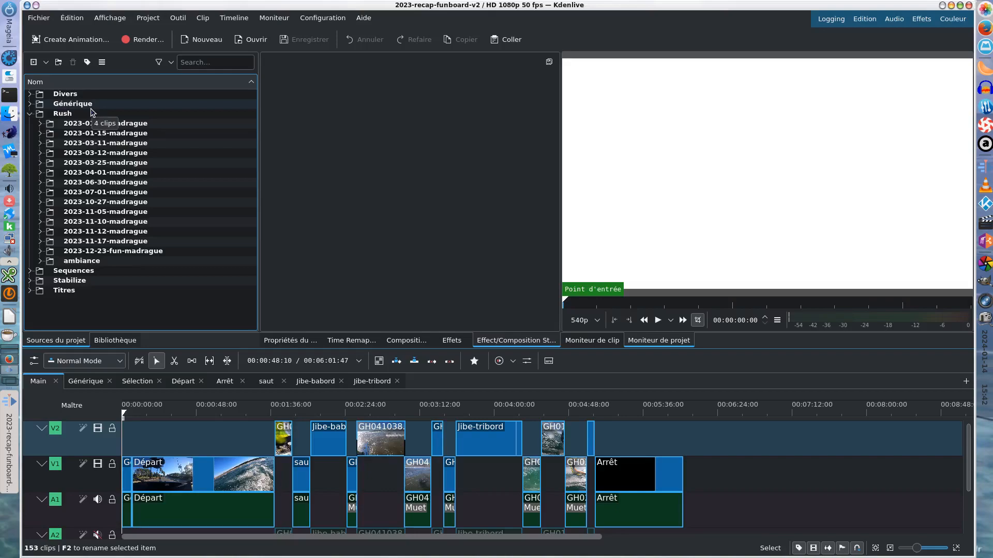
Examine the clips in the Générique folder of the project bin, and collapse the folder.
left_click(30, 104)
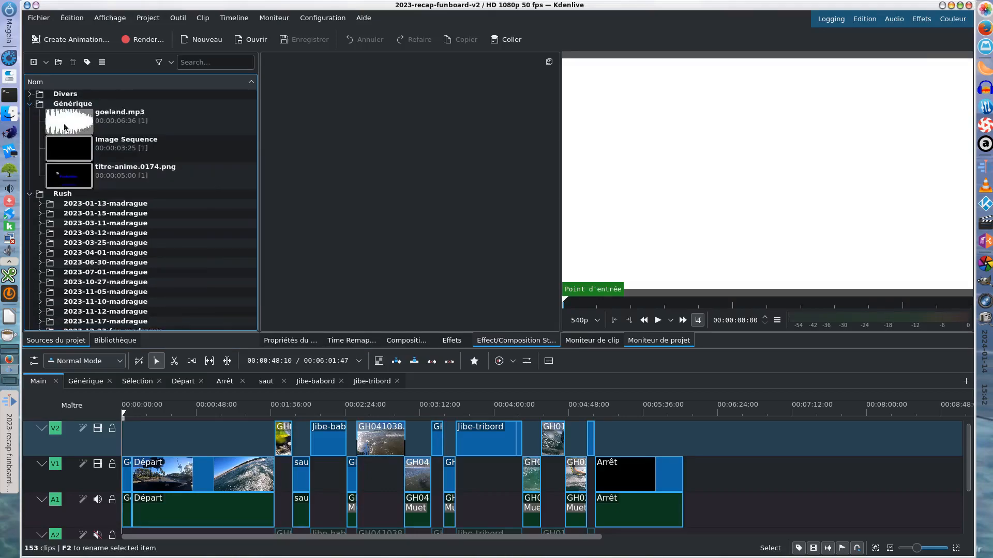
left_click(147, 182)
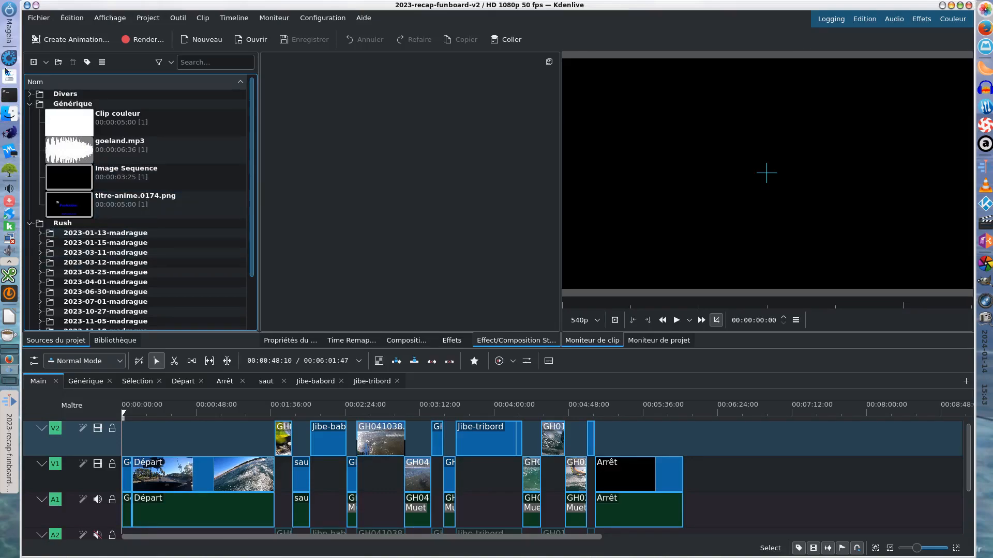
left_click(28, 114)
left_click(29, 103)
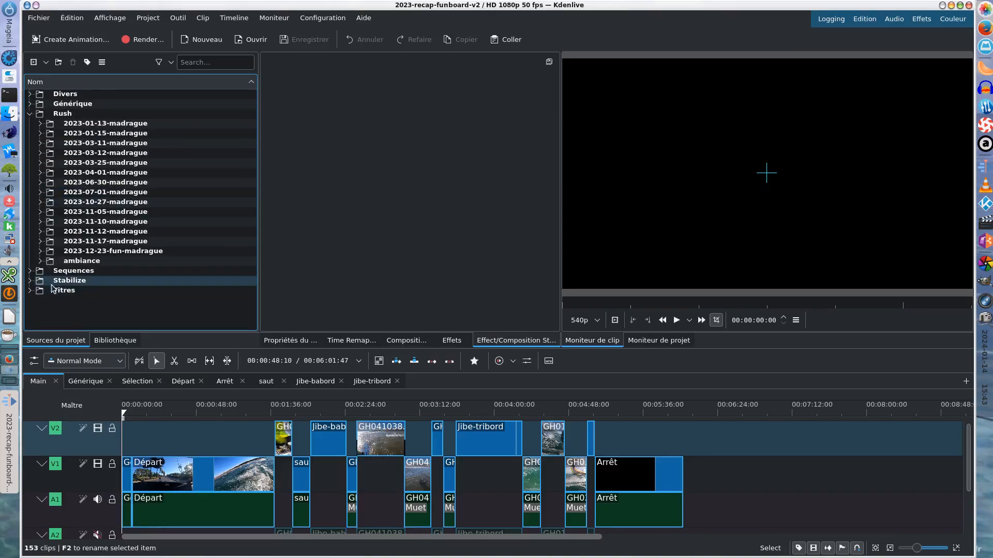
Look through the title clips in the Titres folder, and collapse the folder.
left_click(29, 290)
scroll(135, 274, "down", 4)
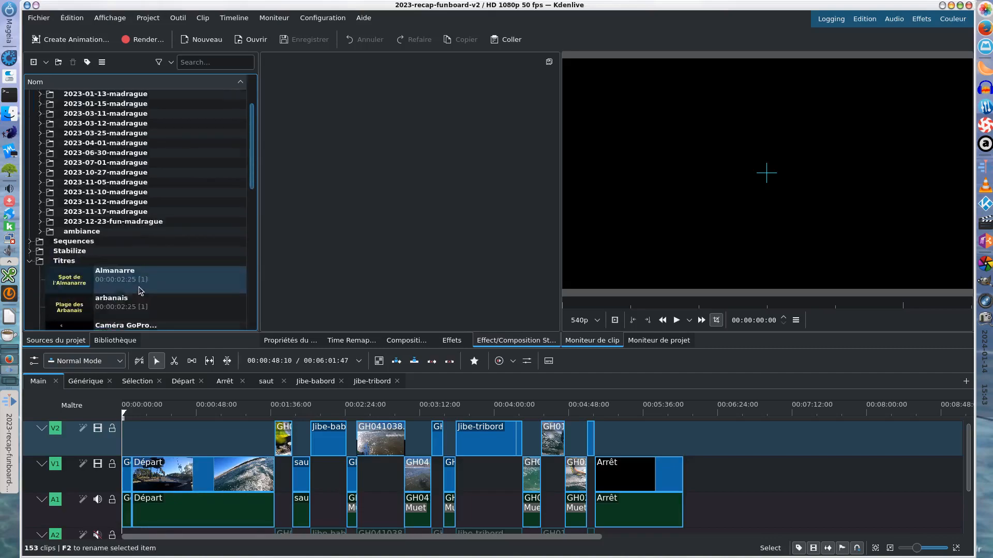
scroll(135, 274, "down", 2)
scroll(131, 264, "up", 3)
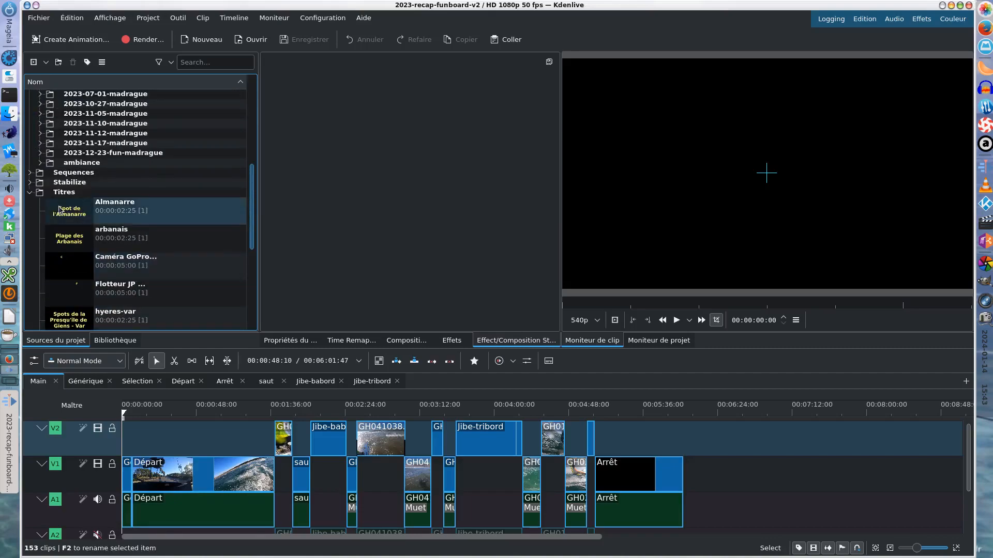
left_click(30, 192)
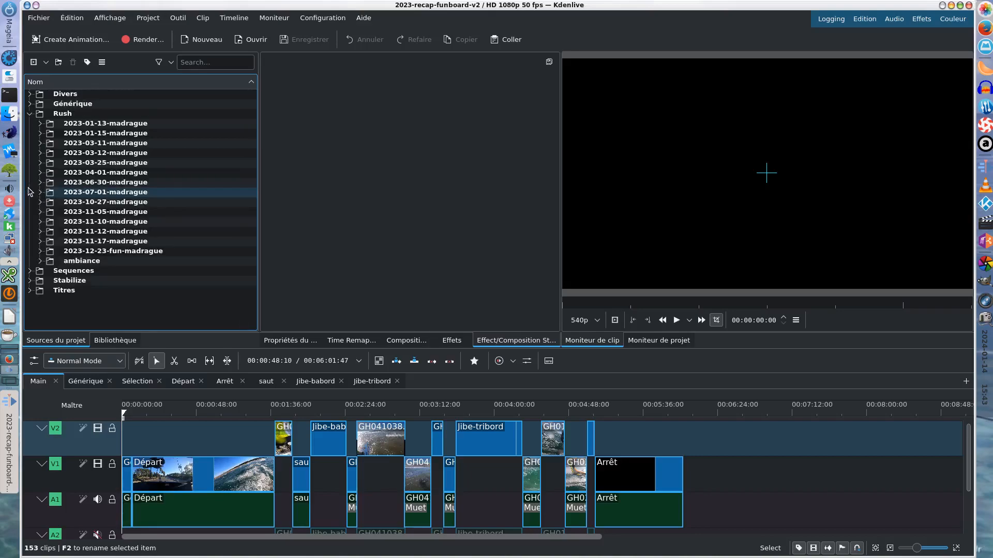
Preview the Stabilize clip VID_20231111_114814-30fps.mp4.mlt and the rush GX011068.MP4 from 2023-12-23-fun-madrague, and look at the rush's available clip actions.
left_click(30, 281)
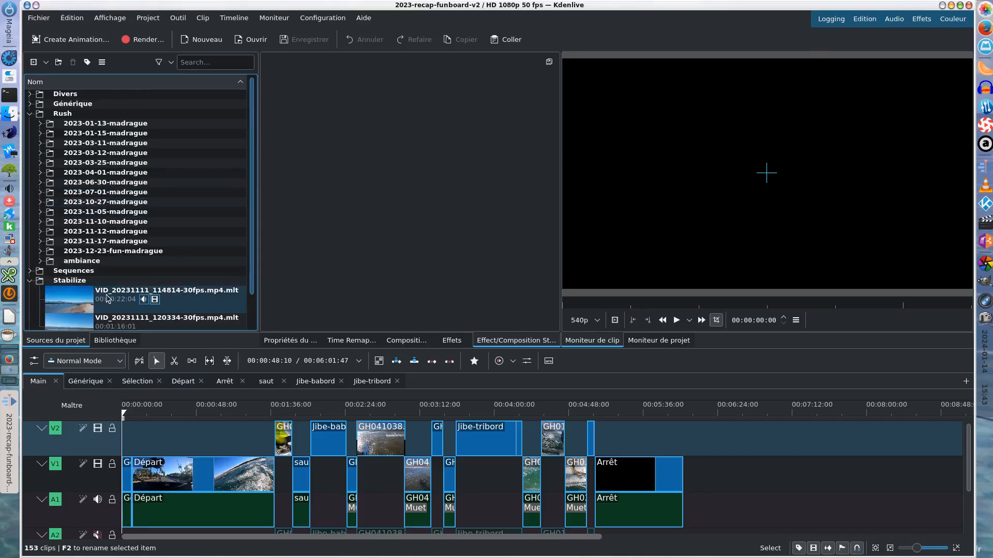
left_click(111, 299)
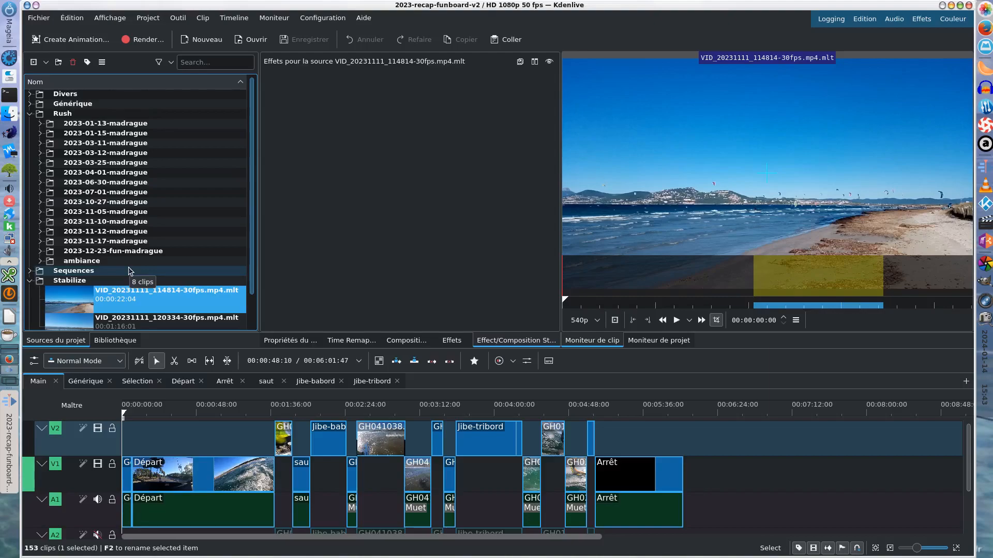
left_click(40, 252)
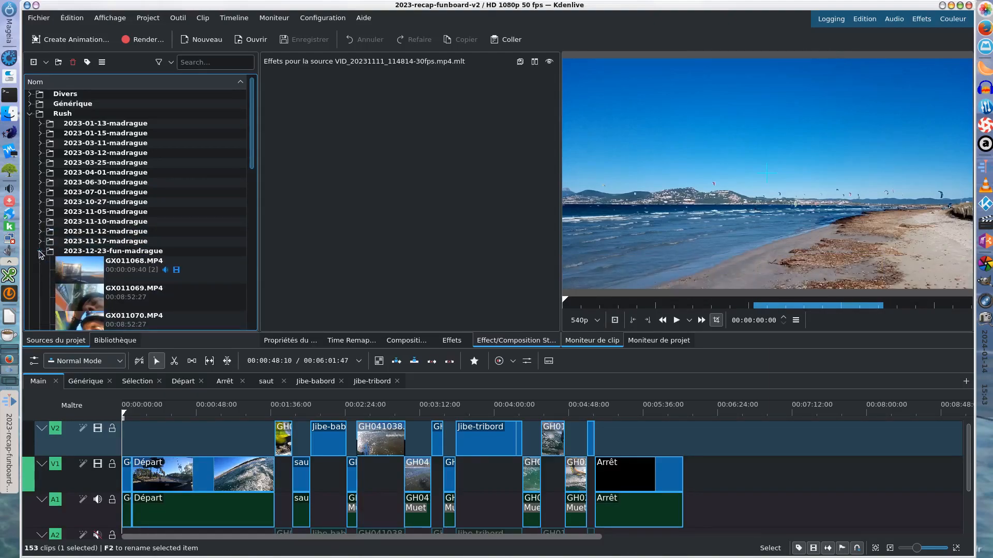
left_click(135, 269)
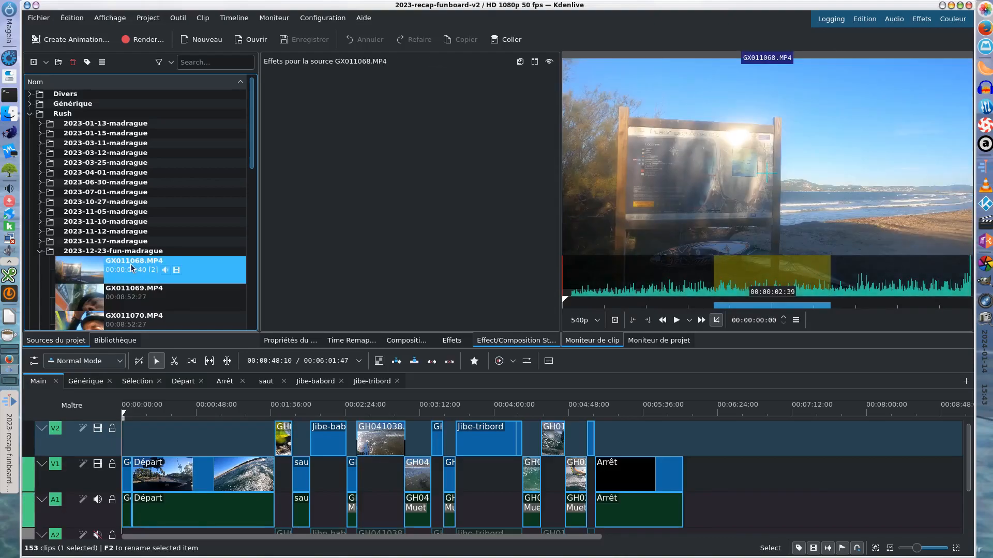
right_click(135, 267)
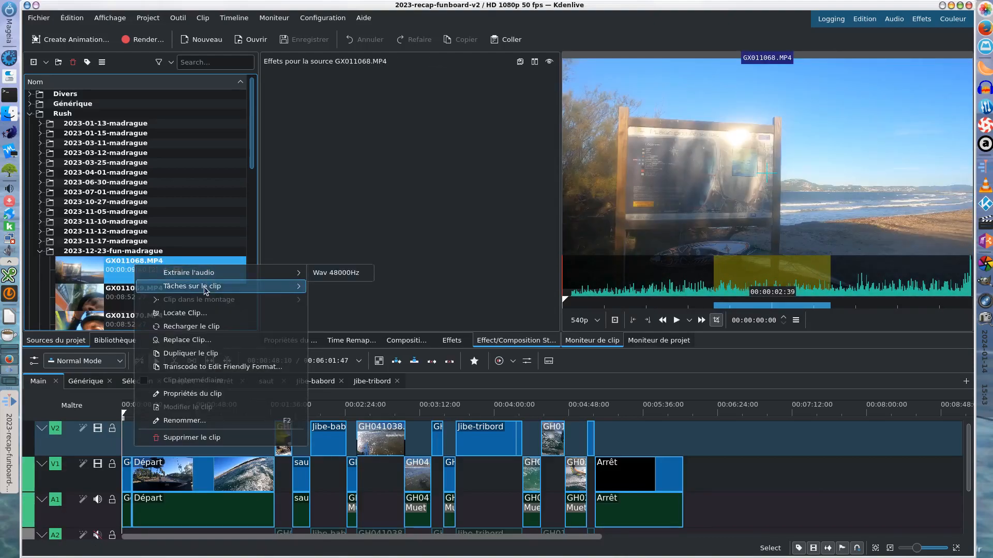
mouse_move(223, 286)
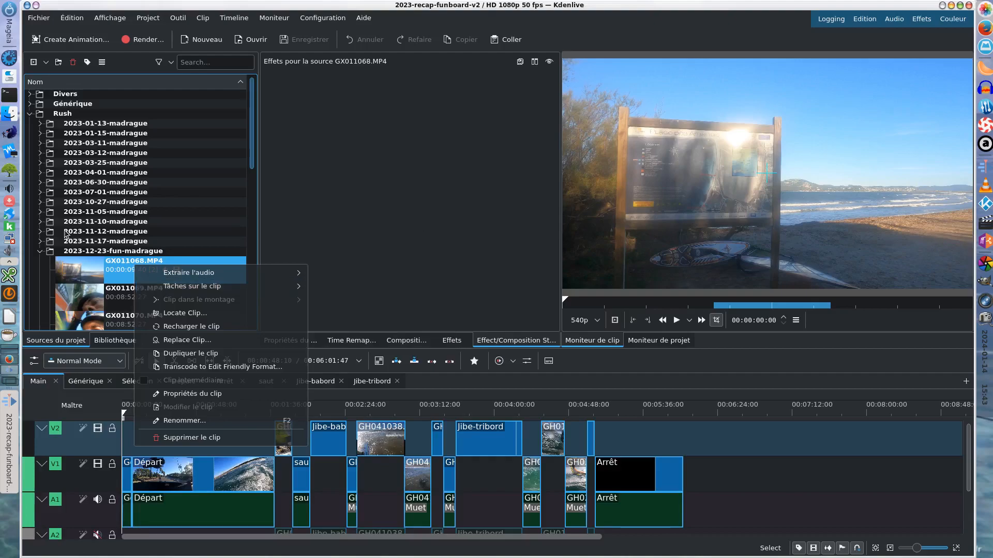
Collapse the Rush and Stabilize folders in the project bin.
left_click(39, 254)
left_click(30, 115)
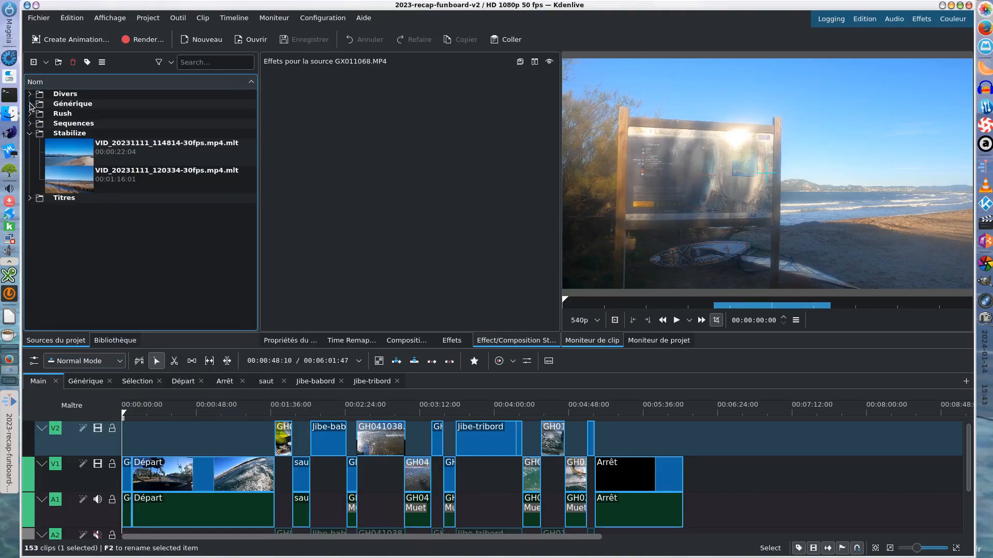
left_click(30, 133)
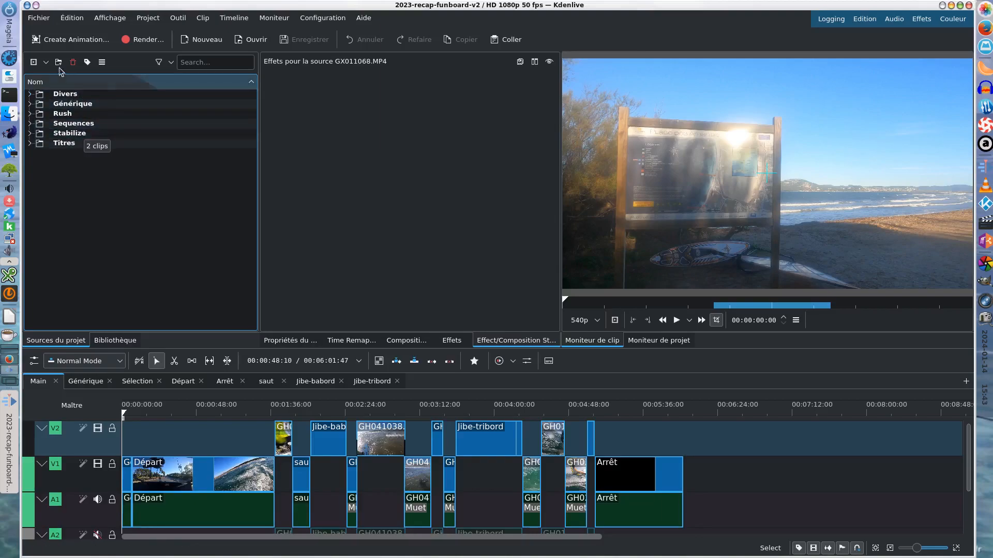
Examine the Divers folder with its Clips collés subfolder and expand Sequences, leaving Divers collapsed.
left_click(30, 93)
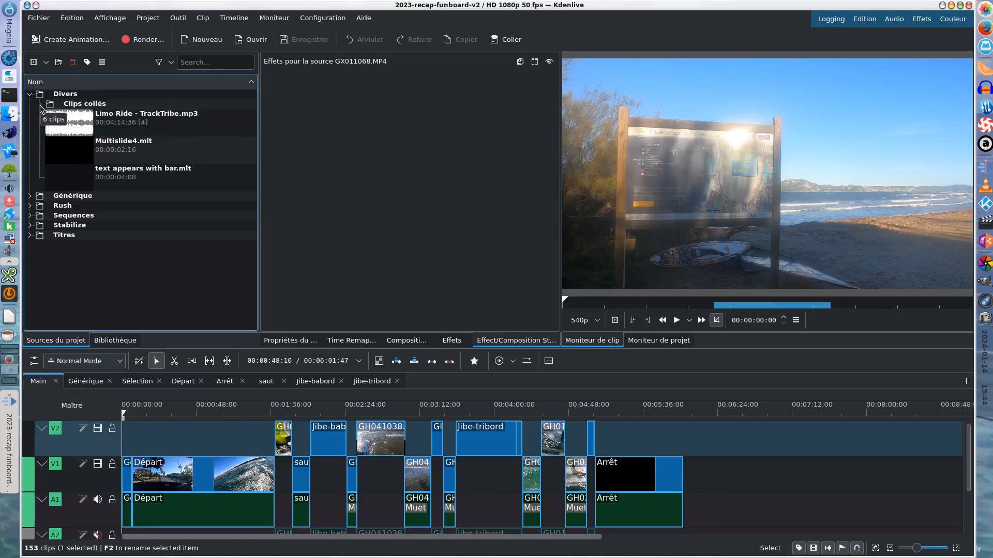
left_click(30, 215)
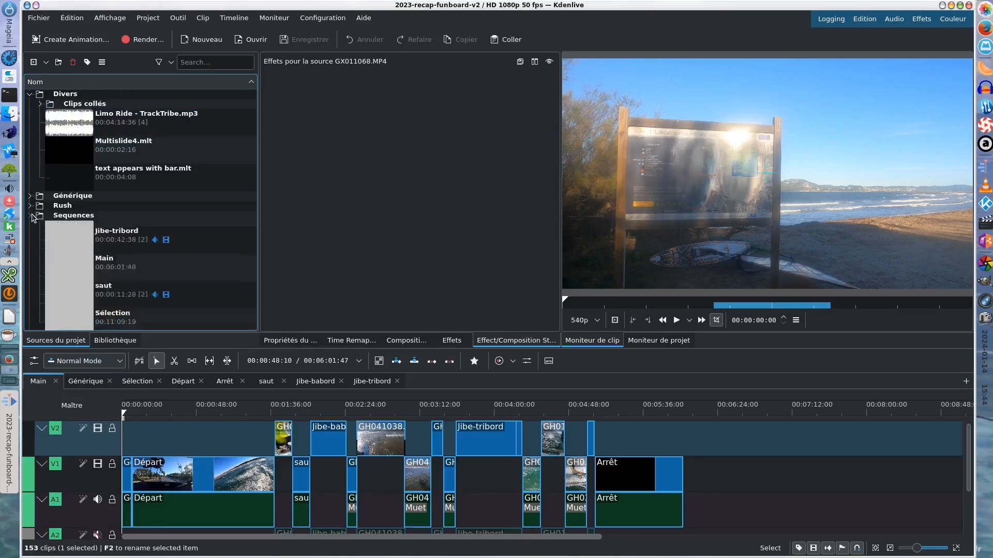
scroll(164, 272, "down", 5)
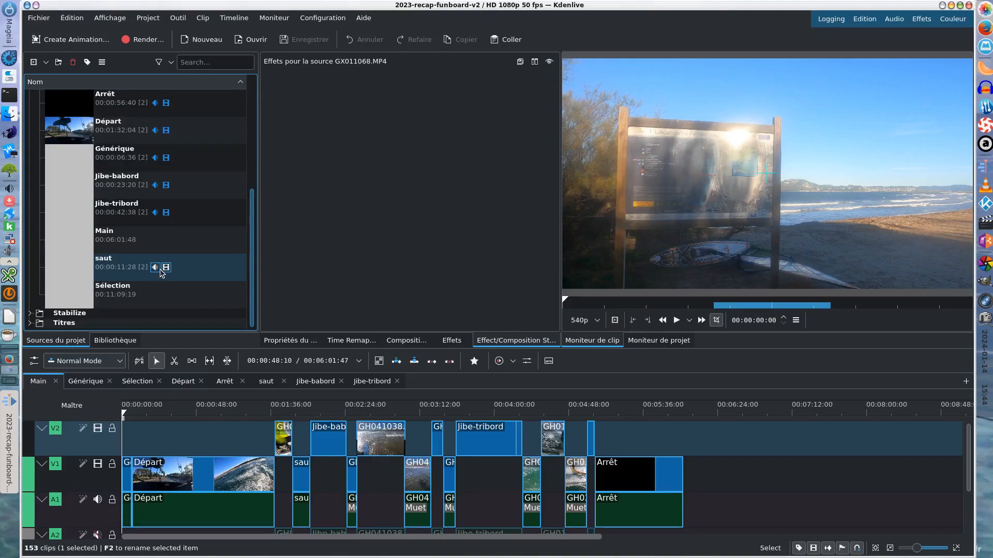
scroll(161, 270, "up", 5)
left_click(39, 105)
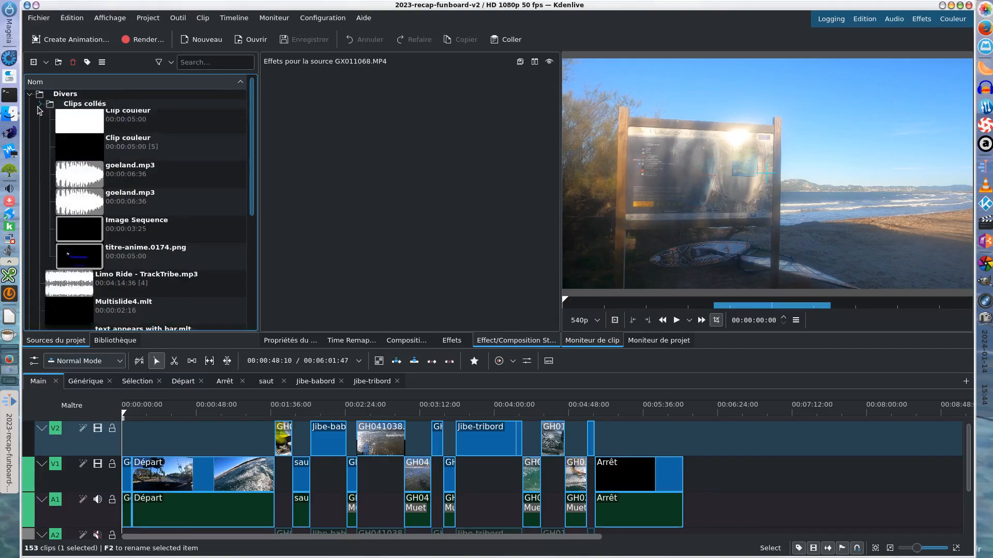
left_click(37, 104)
left_click(29, 95)
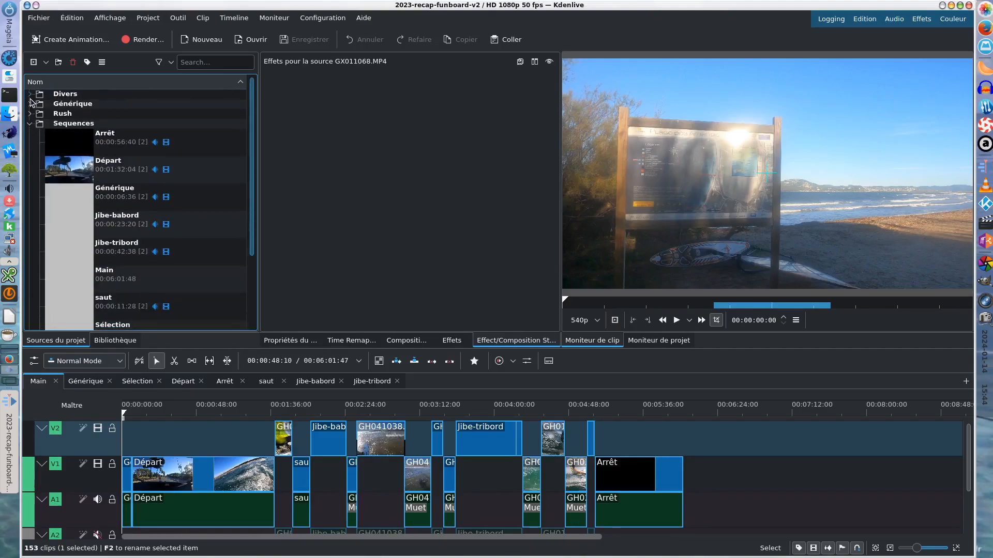
Review the timeline sequences in the Sequences folder and look at the options for adding items to the project bin.
scroll(186, 181, "down", 3)
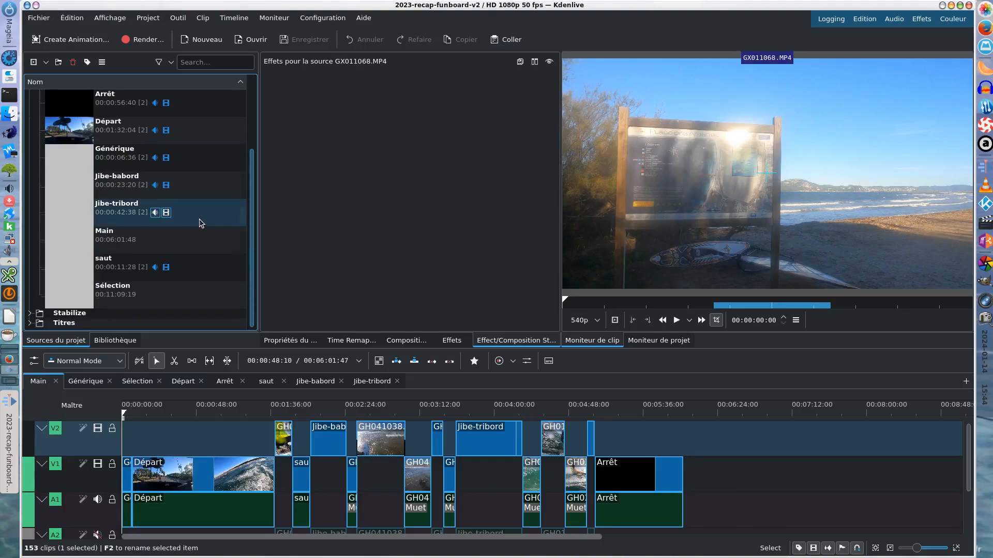
scroll(202, 222, "up", 1)
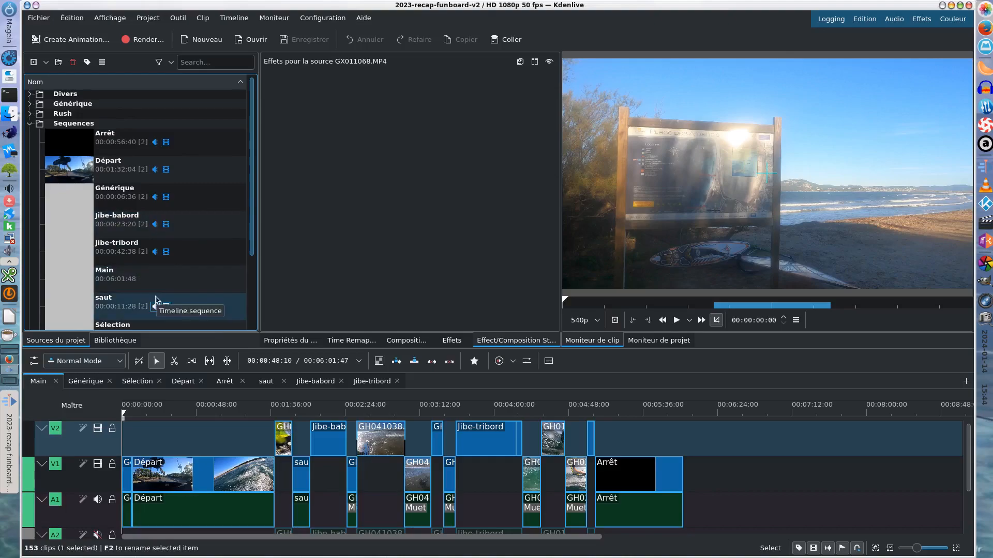
scroll(197, 290, "down", 1)
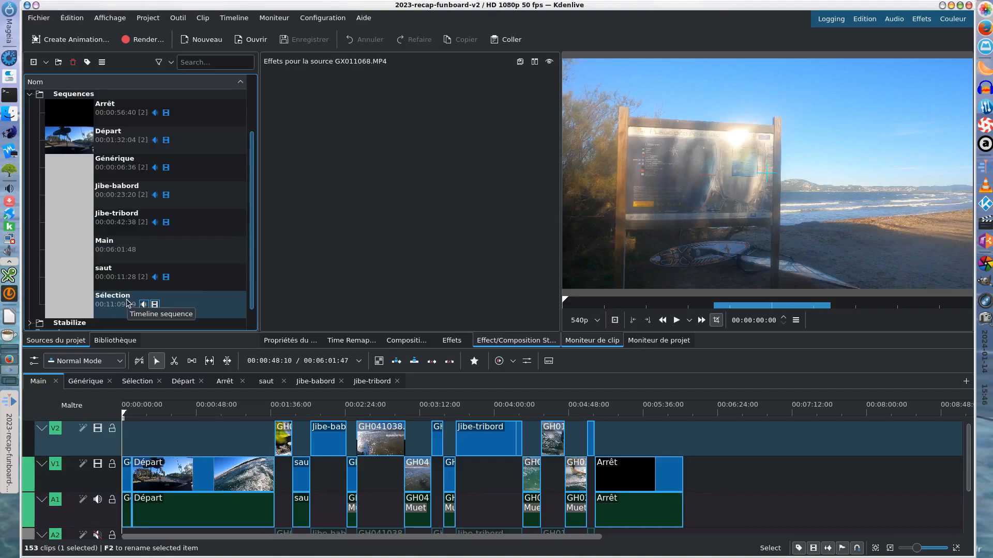
left_click(184, 166)
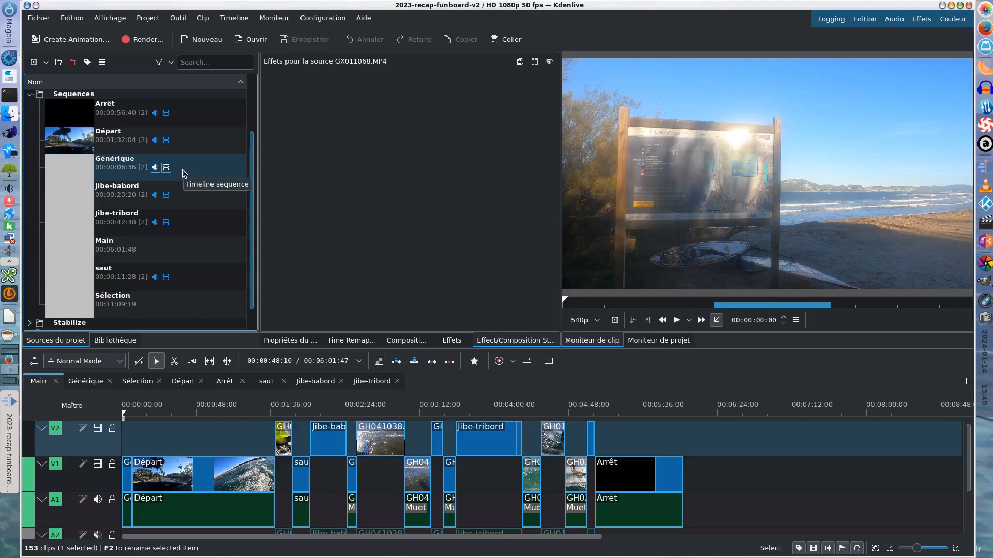
left_click(133, 241)
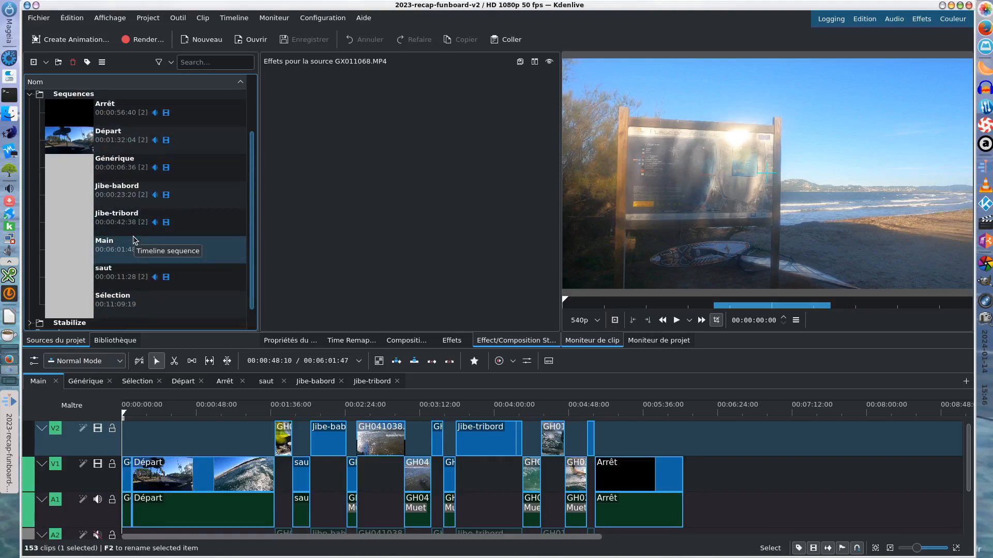
left_click(46, 63)
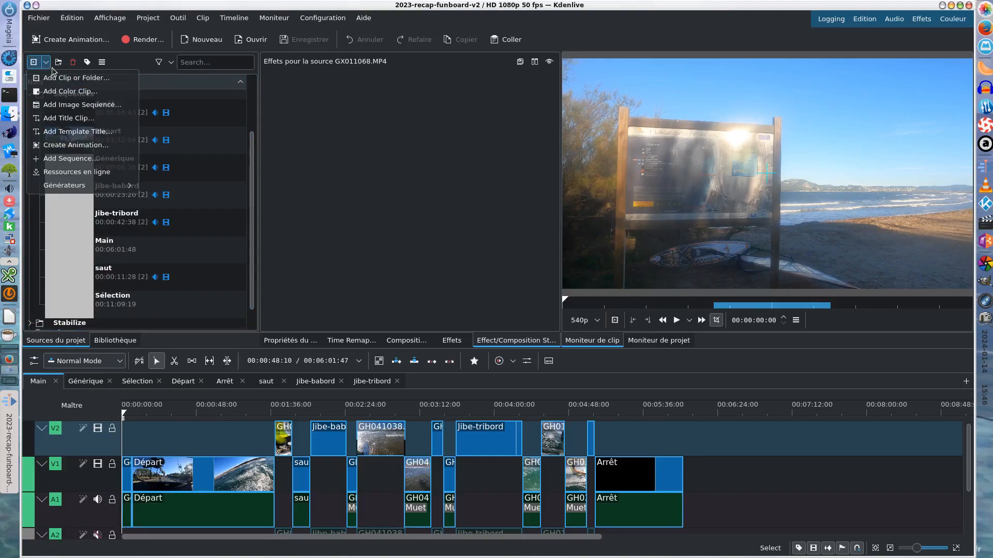
left_click(367, 229)
left_click(155, 302)
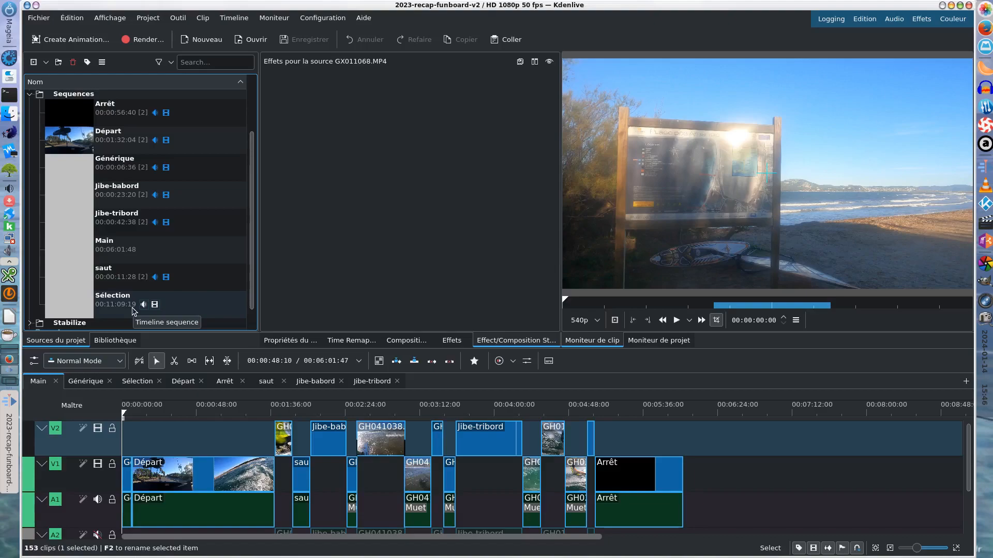
Show the Sélection sequence in the timeline and expand the Rush folder in the project bin.
left_click(135, 383)
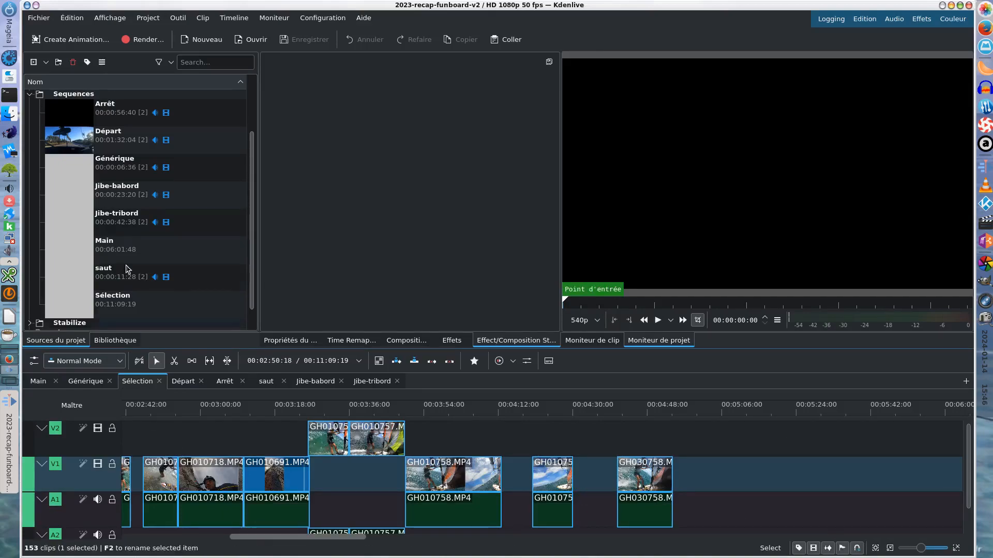
scroll(135, 206, "up", 5)
left_click(30, 114)
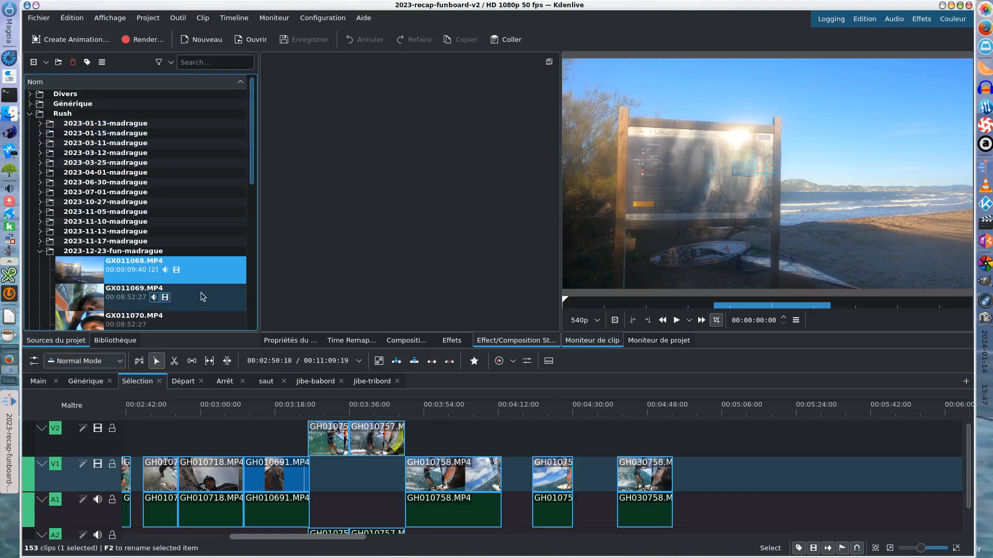
mouse_move(760, 226)
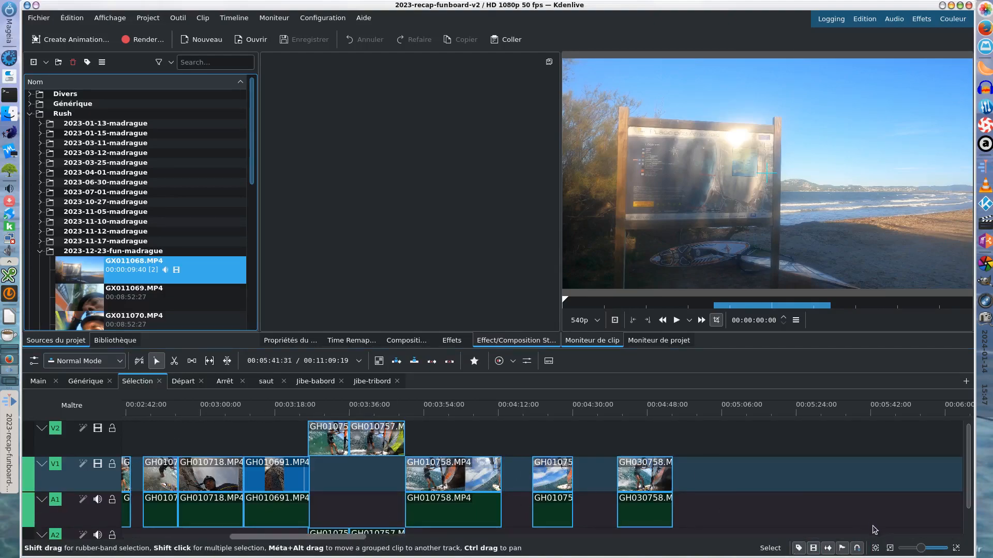
Show the whole Sélection sequence and examine the actions available for the GH010757.MP4 clip on track V2.
left_click(875, 548)
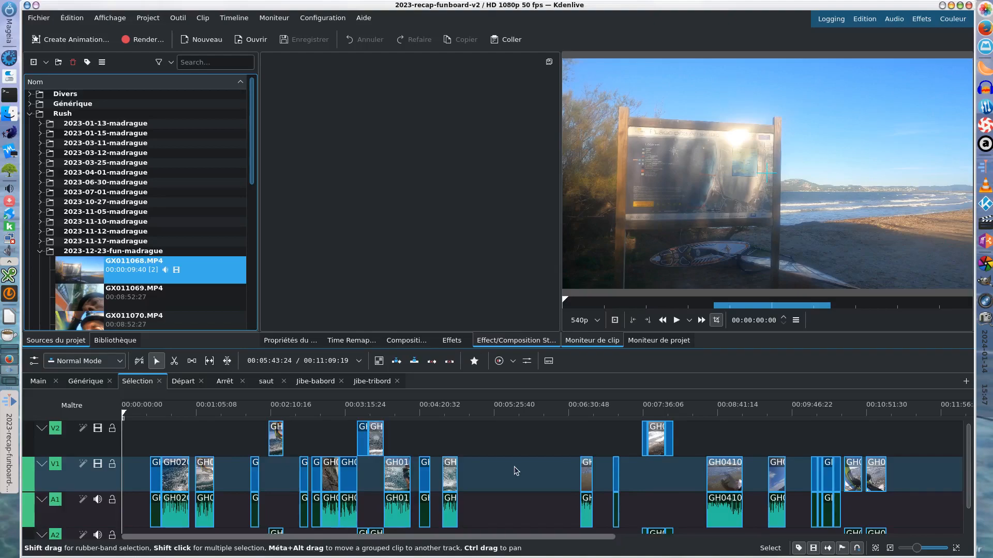
left_click(361, 435)
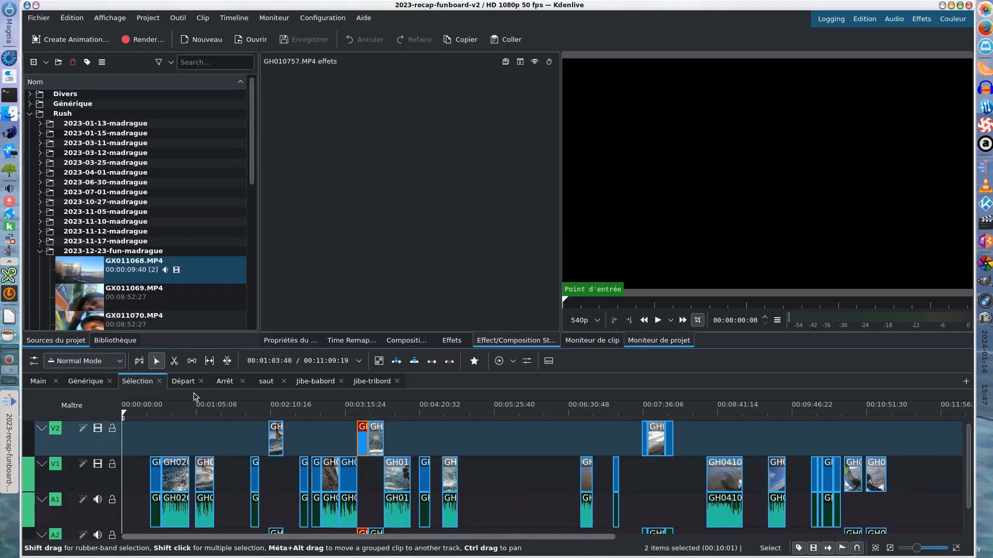
right_click(361, 439)
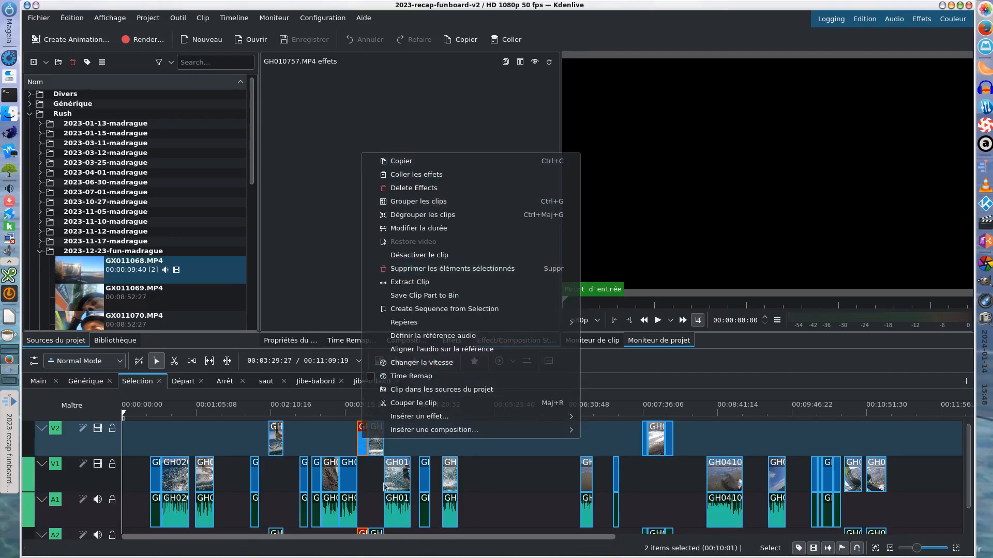
left_click(529, 489)
Check the paste option in the Jibe-babord sequence's timeline without pasting, and return to the Sélection sequence.
left_click(315, 381)
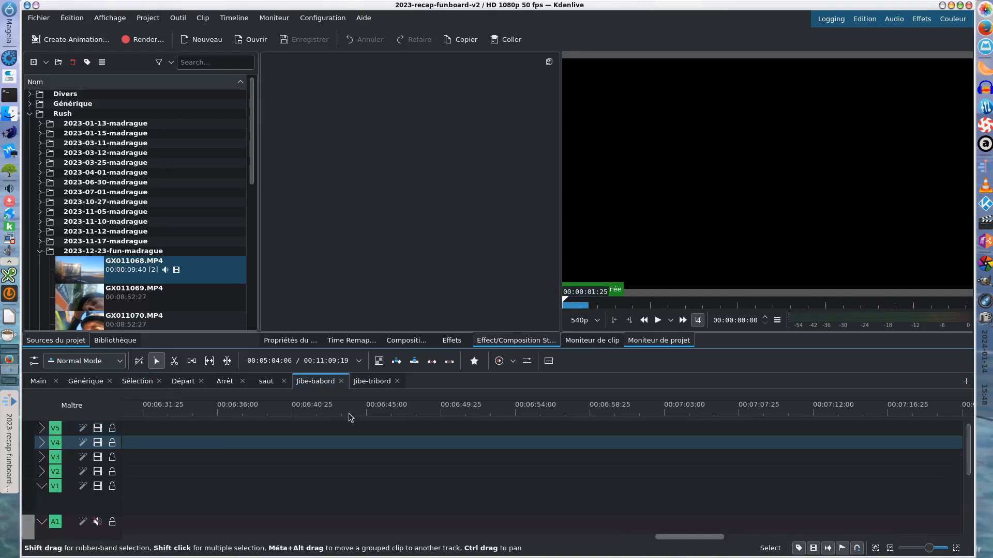
right_click(334, 430)
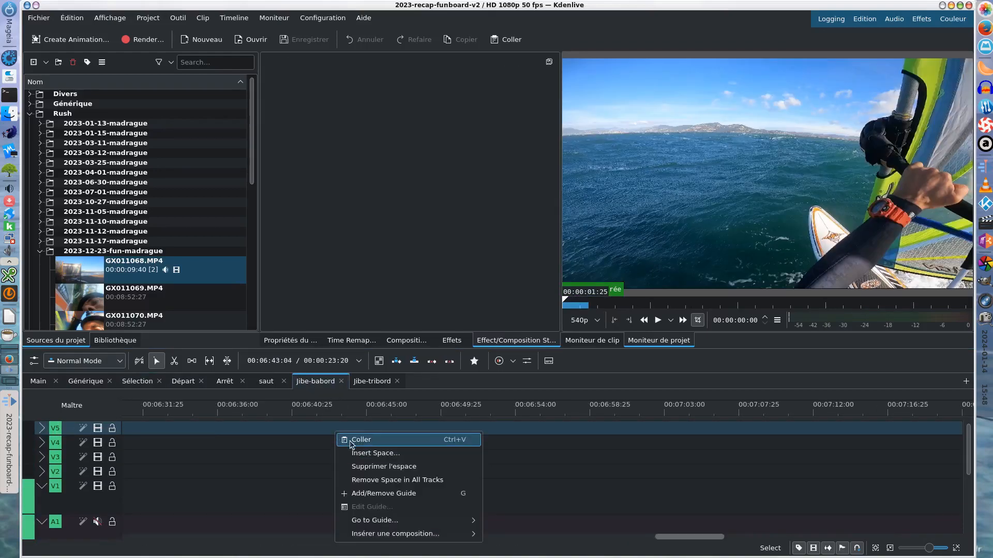
left_click(288, 476)
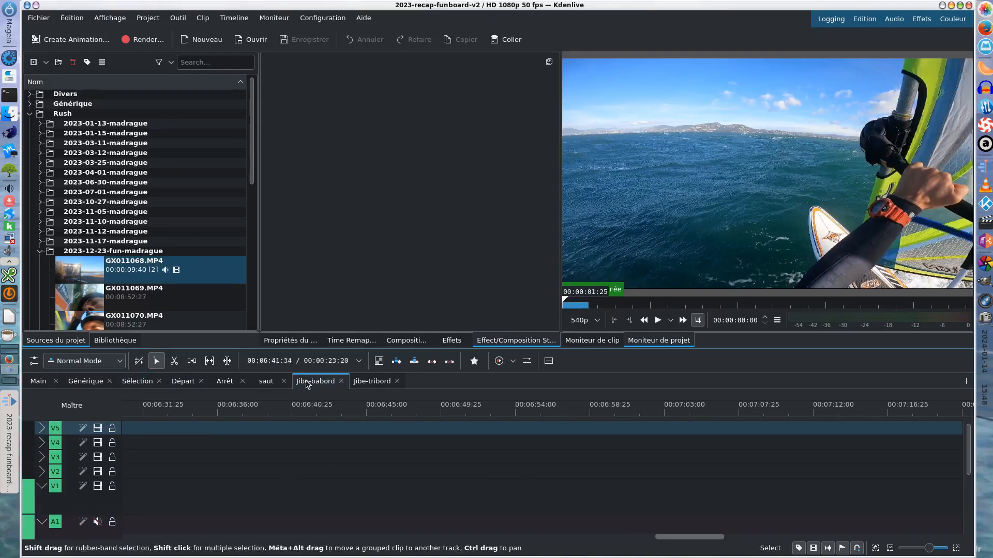
left_click(145, 385)
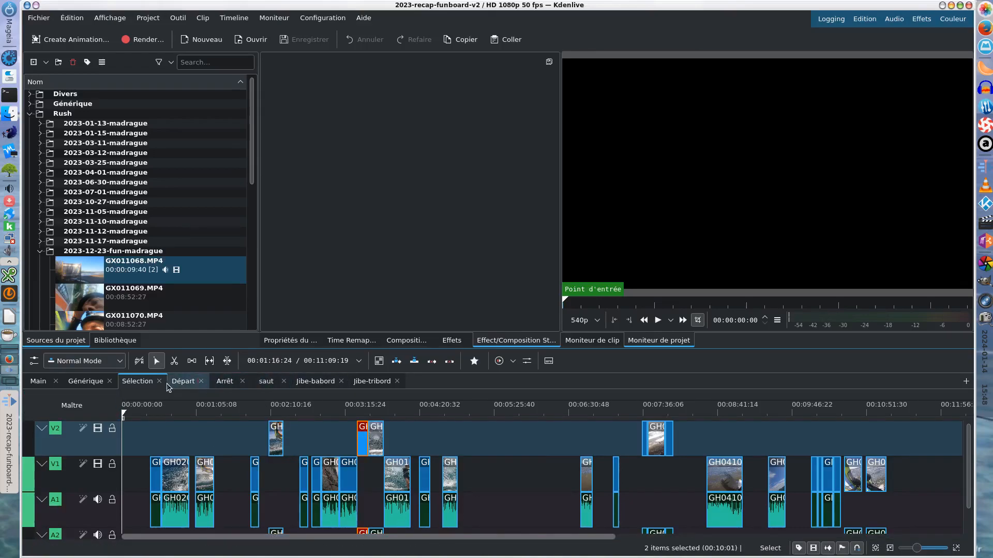
Show the whole Départ sequence and examine its titles and video clips down to track V2.
left_click(185, 384)
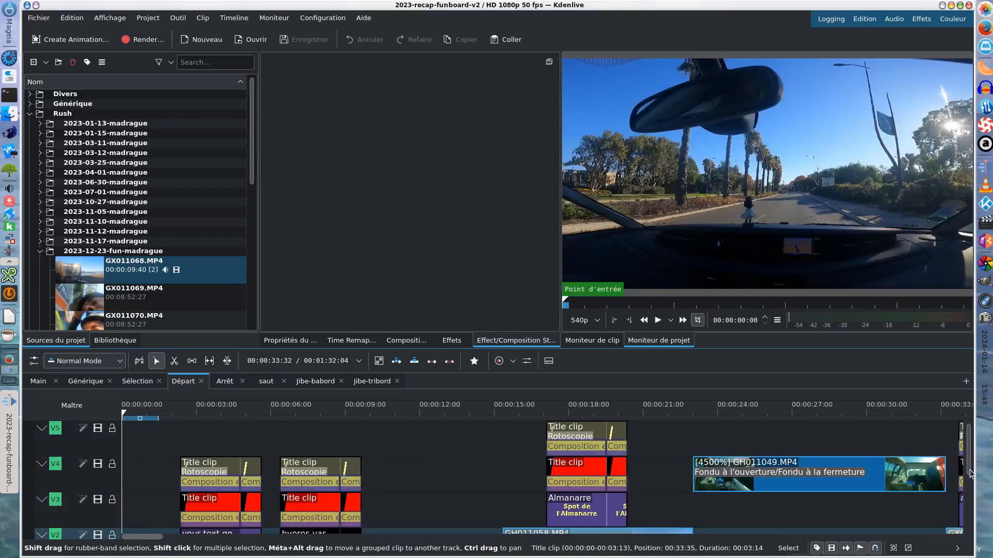
left_click(893, 549)
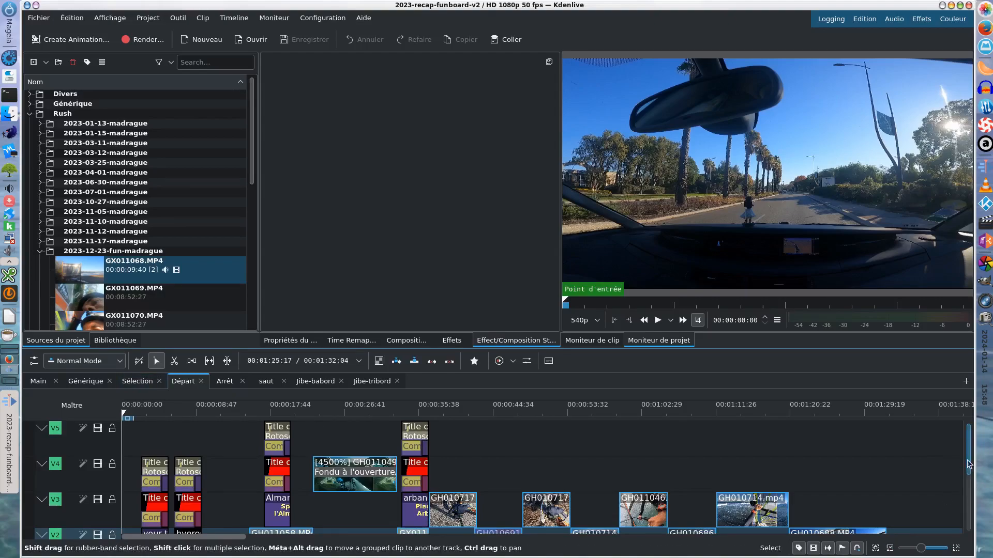
mouse_move(968, 464)
left_mouse_down()
mouse_move(967, 523)
mouse_move(968, 463)
left_mouse_up()
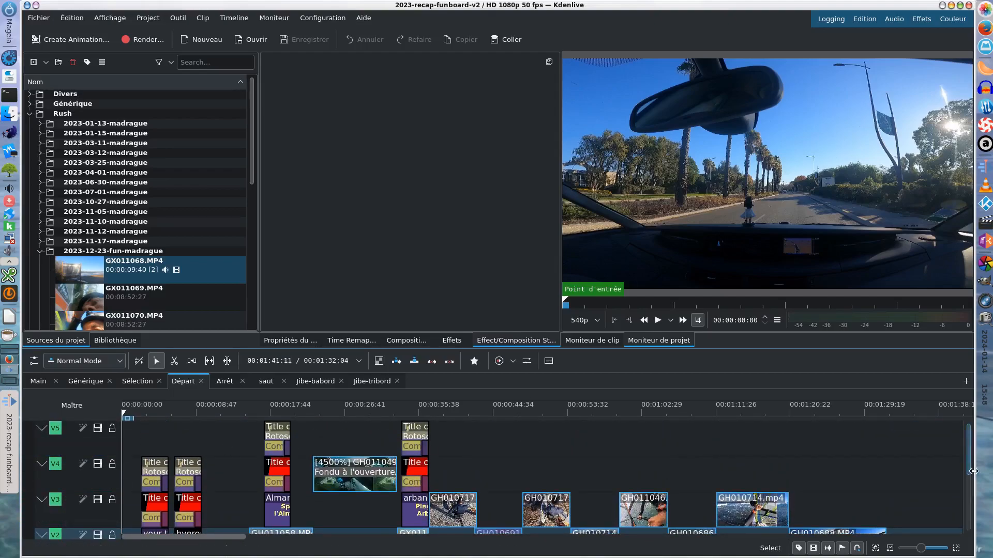
mouse_move(969, 472)
left_mouse_down()
mouse_move(965, 532)
mouse_move(962, 485)
left_mouse_up()
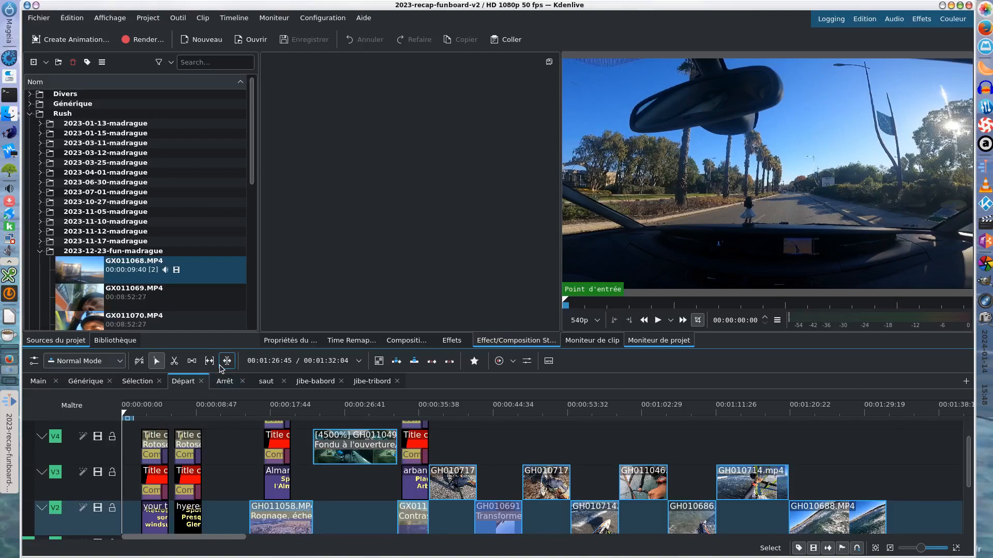
Review the Générique, saut and Jibe-tribord sequences, and show the full Jibe-babord sequence in the timeline.
left_click(83, 385)
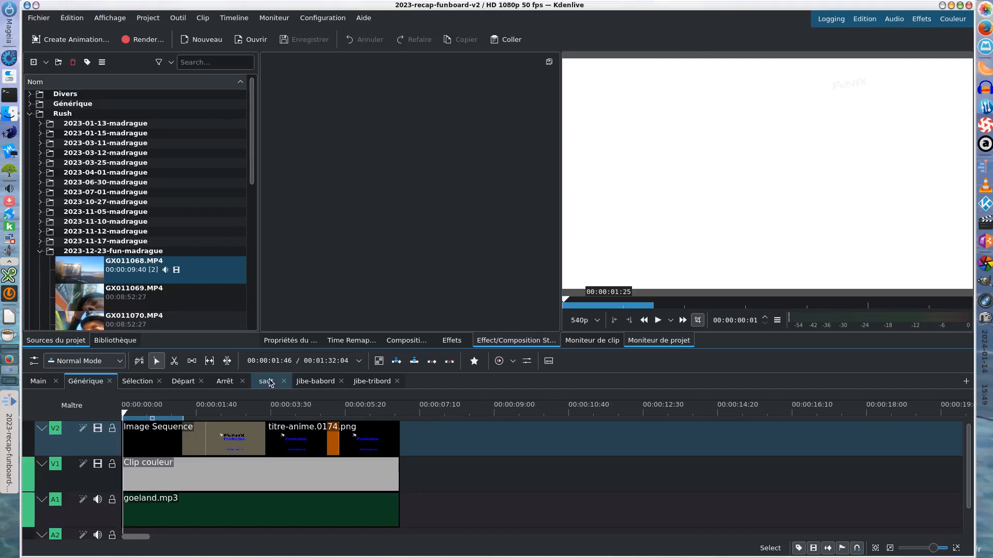
left_click(268, 381)
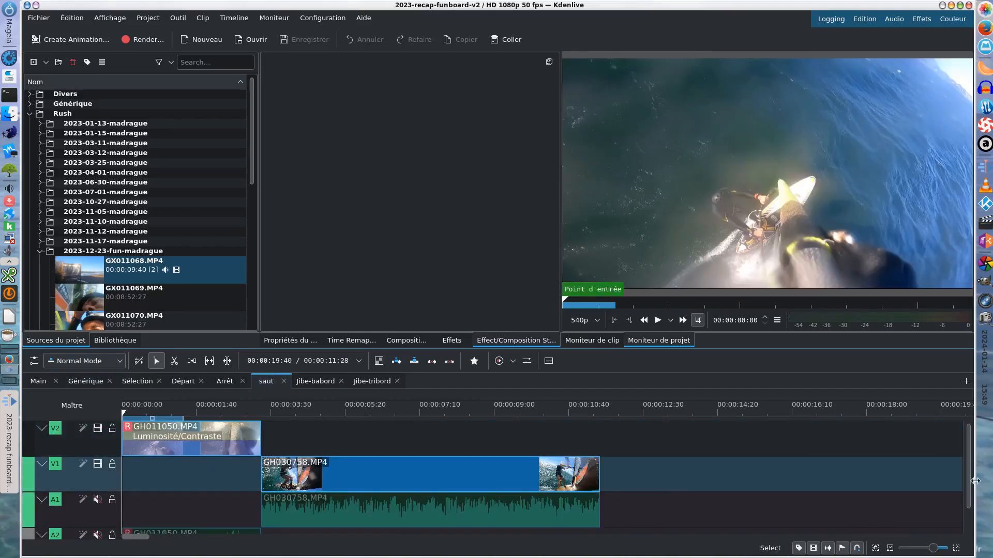
scroll(969, 491, "down", 1)
scroll(969, 490, "up", 1)
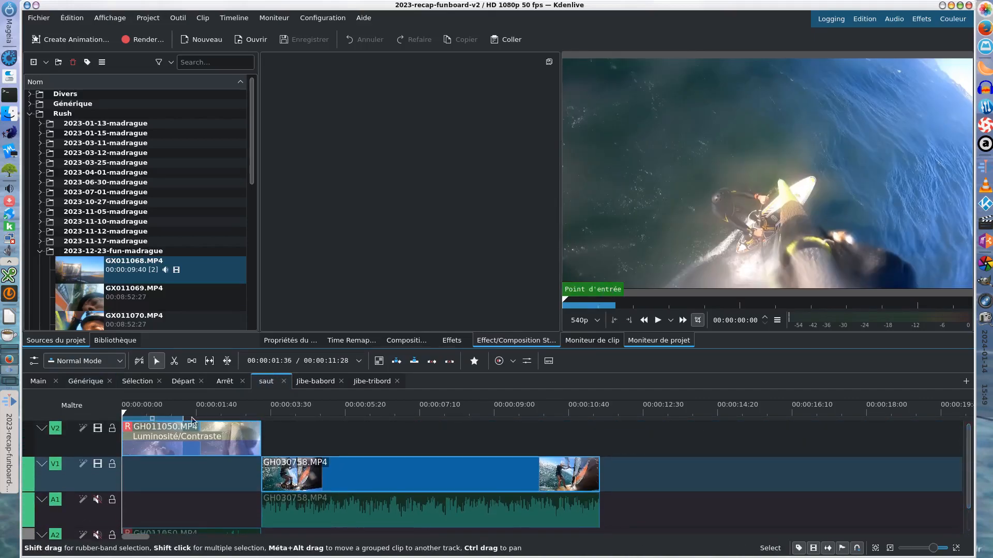
left_click(315, 382)
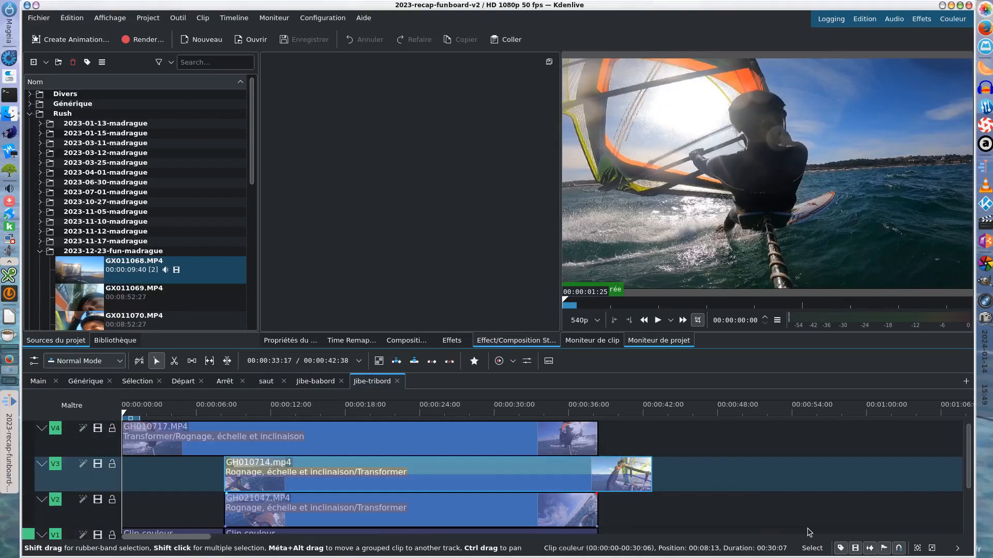
left_click(313, 382)
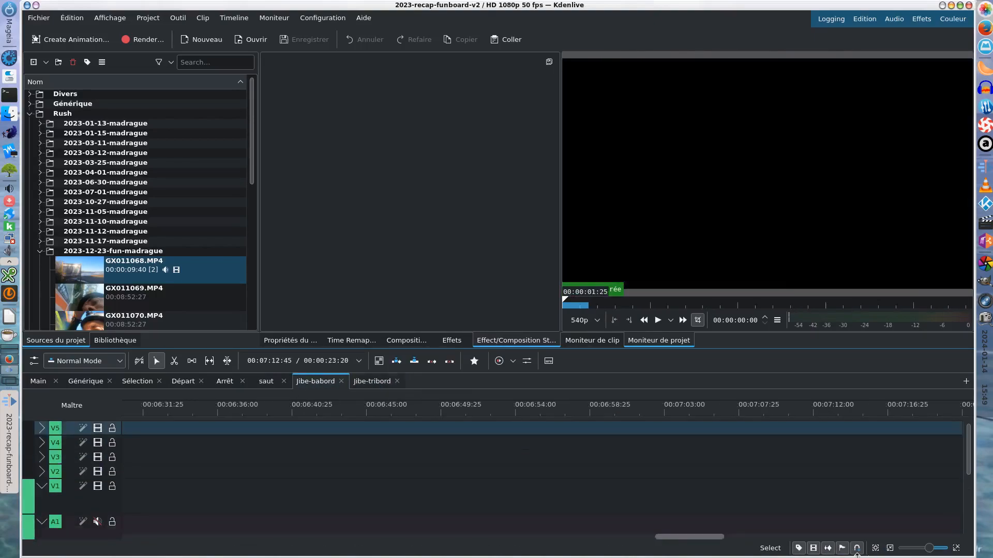
left_click(875, 548)
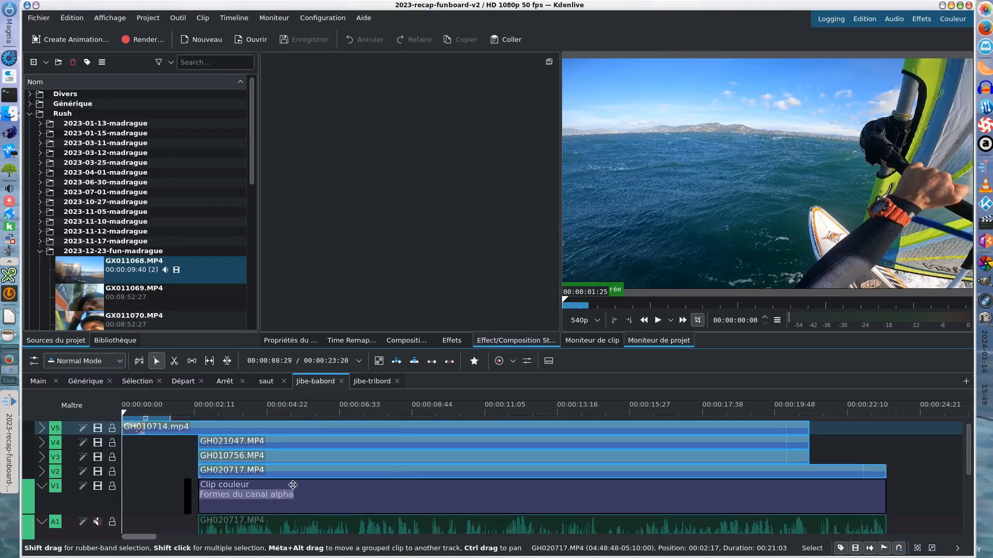
Revisit the saut, Jibe-babord and Générique sequences, and show the Main sequence in the timeline.
left_click(267, 382)
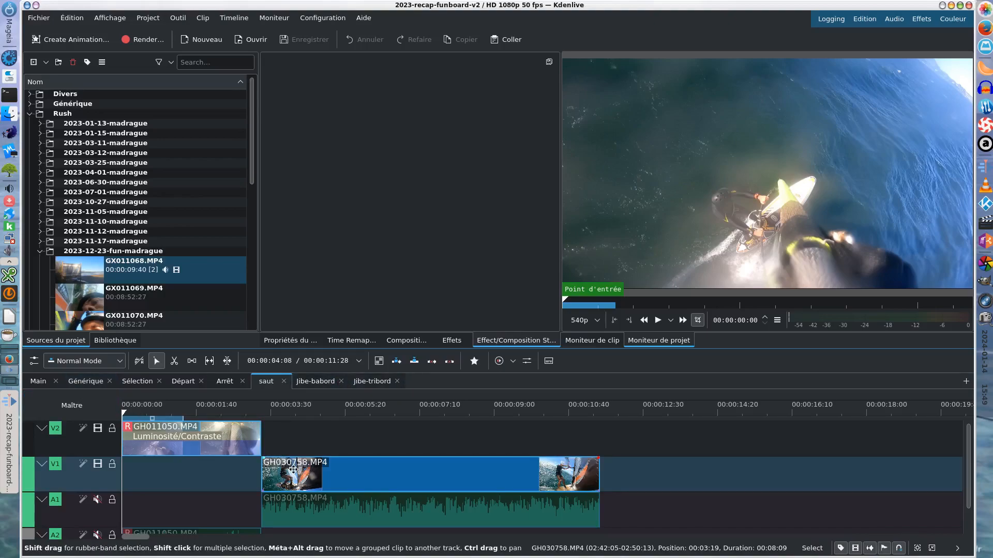
left_click(316, 381)
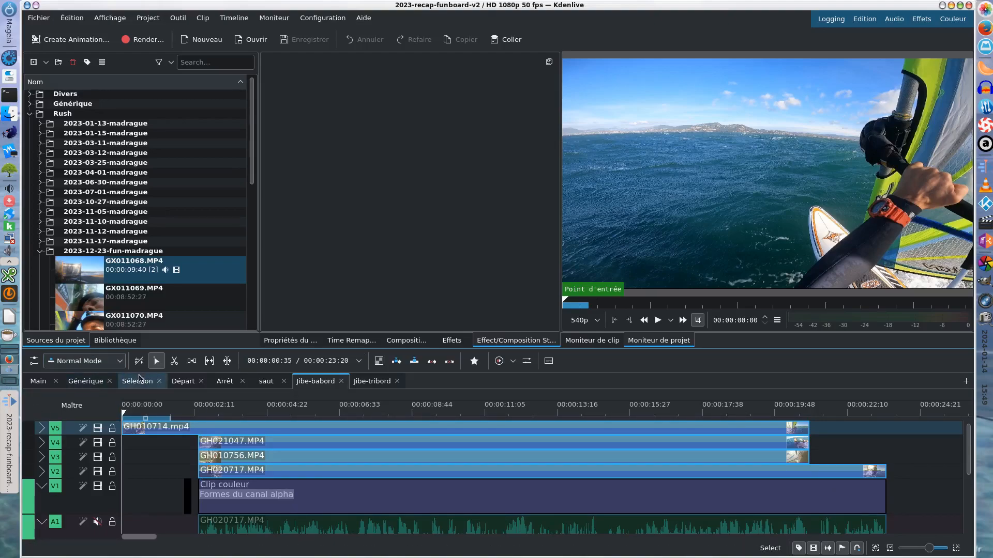
left_click(89, 382)
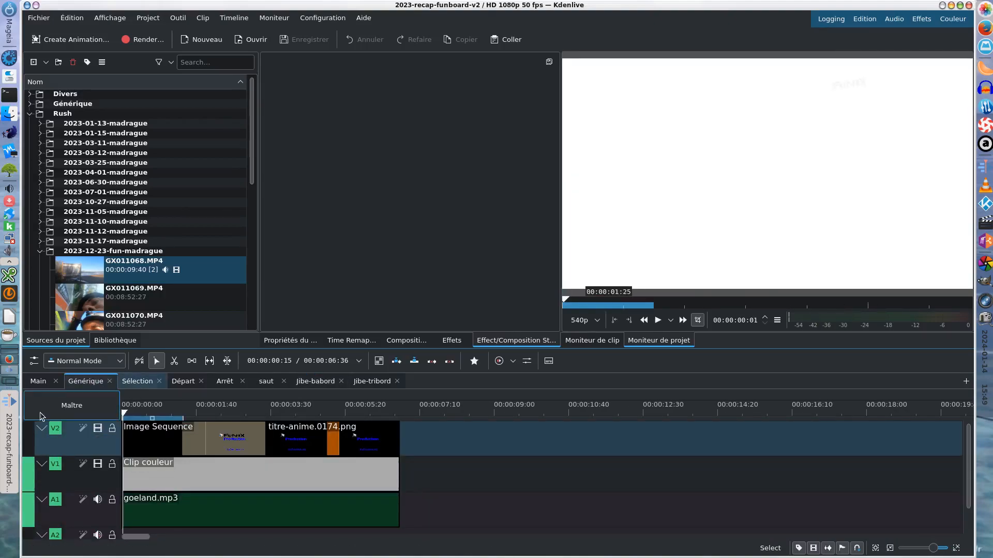
left_click(38, 383)
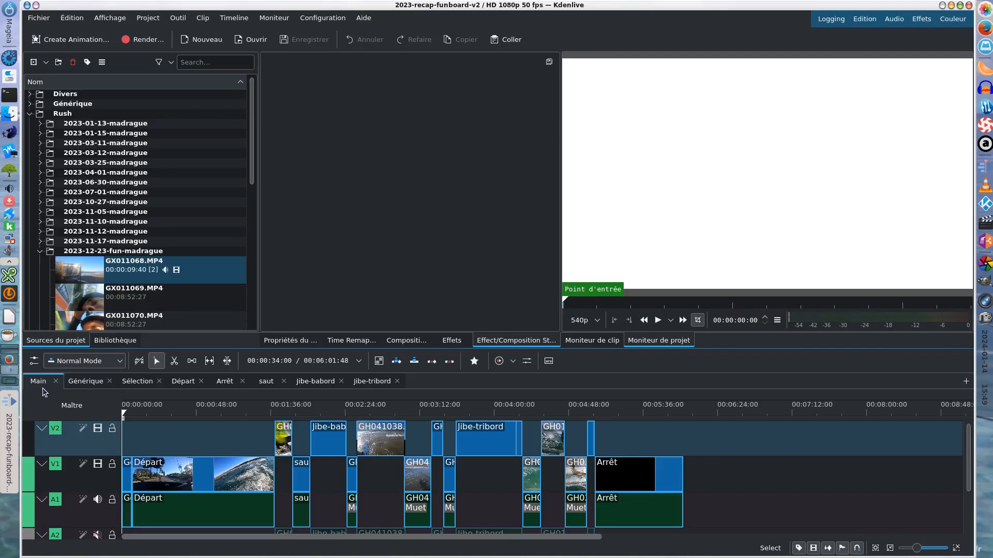
Collapse the 2023-12-23-fun-madrague and Rush folders in the project bin and expand the Sequences folder.
left_click(40, 251)
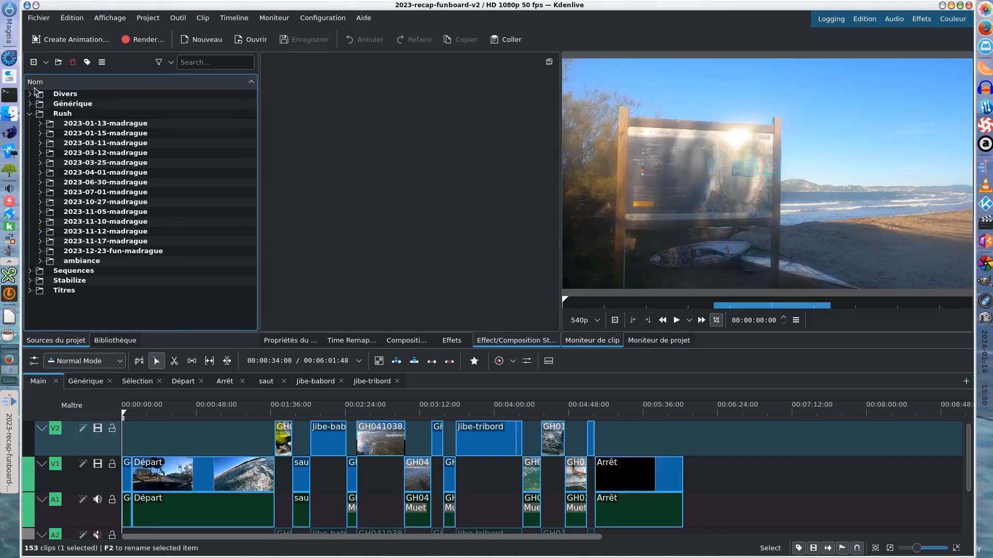
left_click(31, 114)
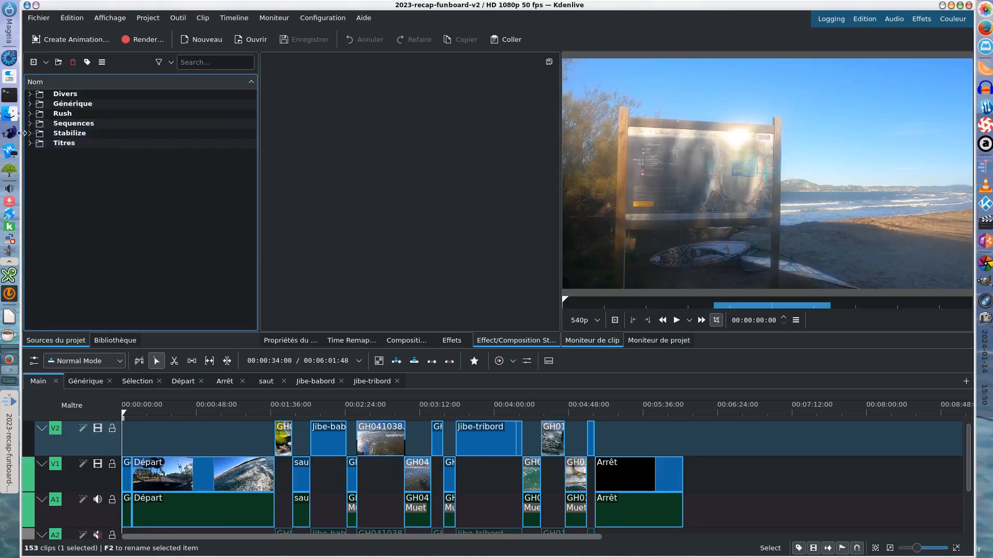
left_click(31, 124)
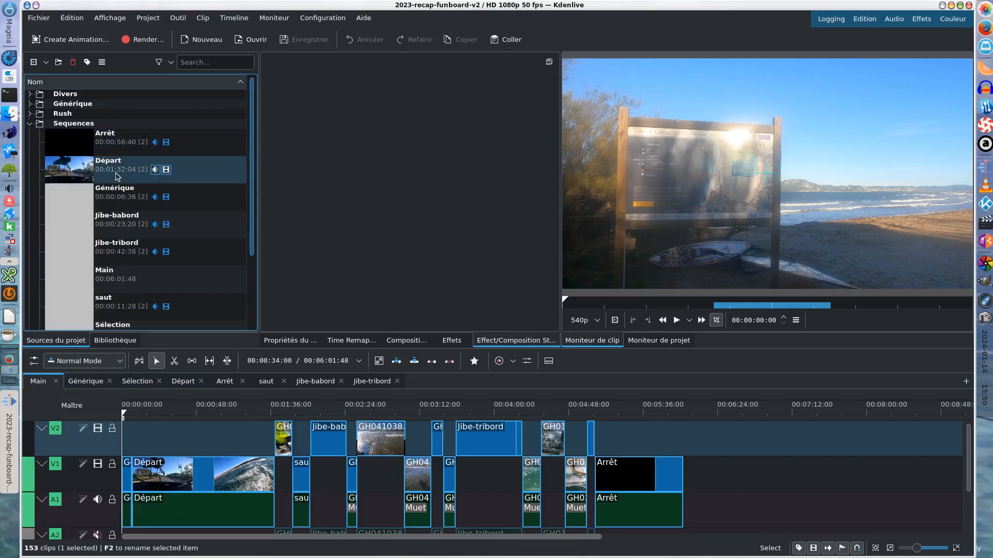
Select the Arrêt sequence in the project bin and examine the Main timeline down to audio track A3.
mouse_move(104, 142)
left_mouse_down()
mouse_move(187, 437)
mouse_move(106, 144)
left_mouse_up()
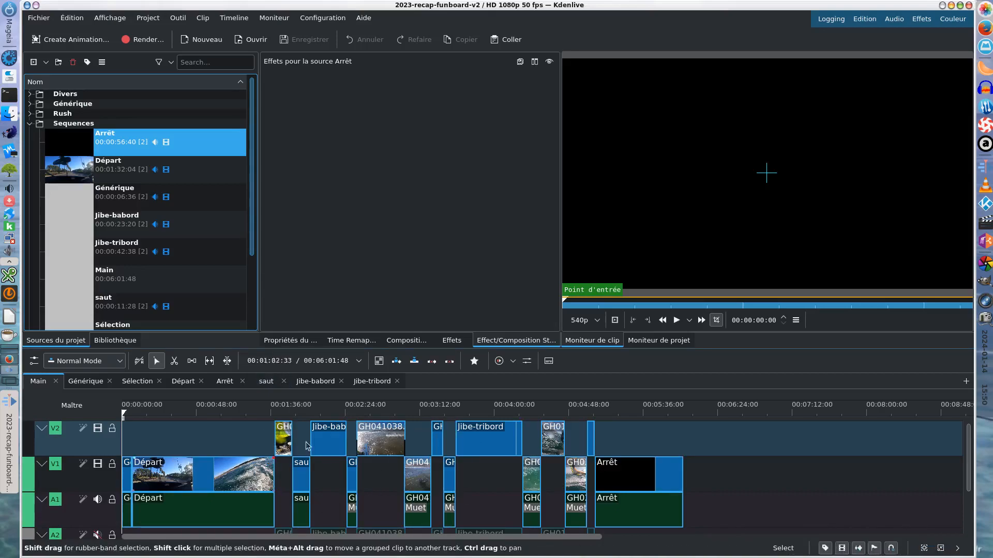
left_click_drag(968, 475, 968, 520)
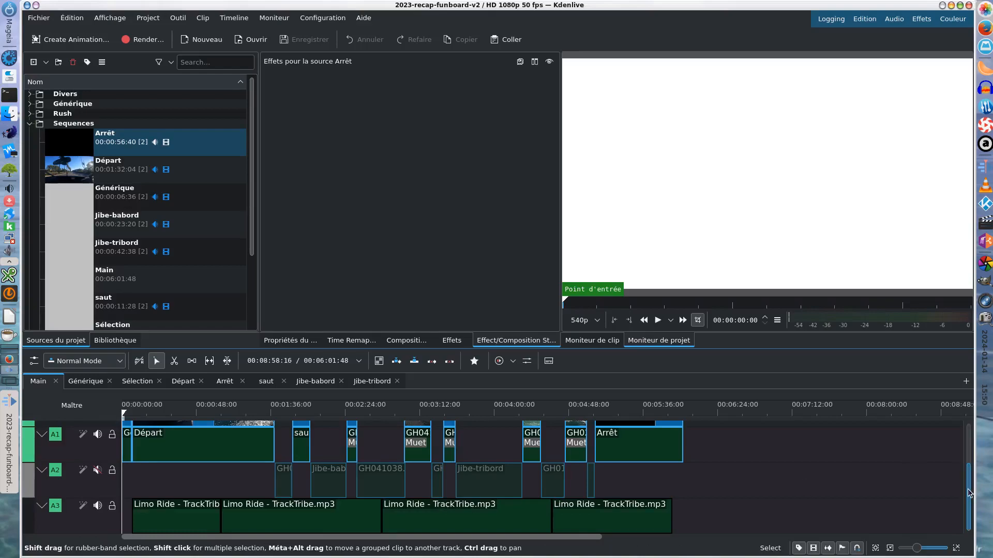
scroll(968, 493, "up", 3)
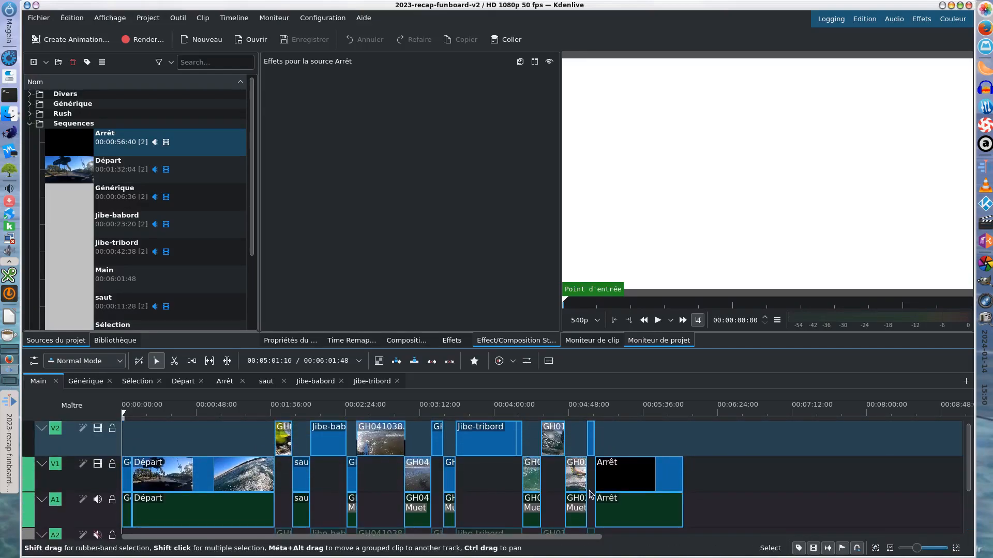